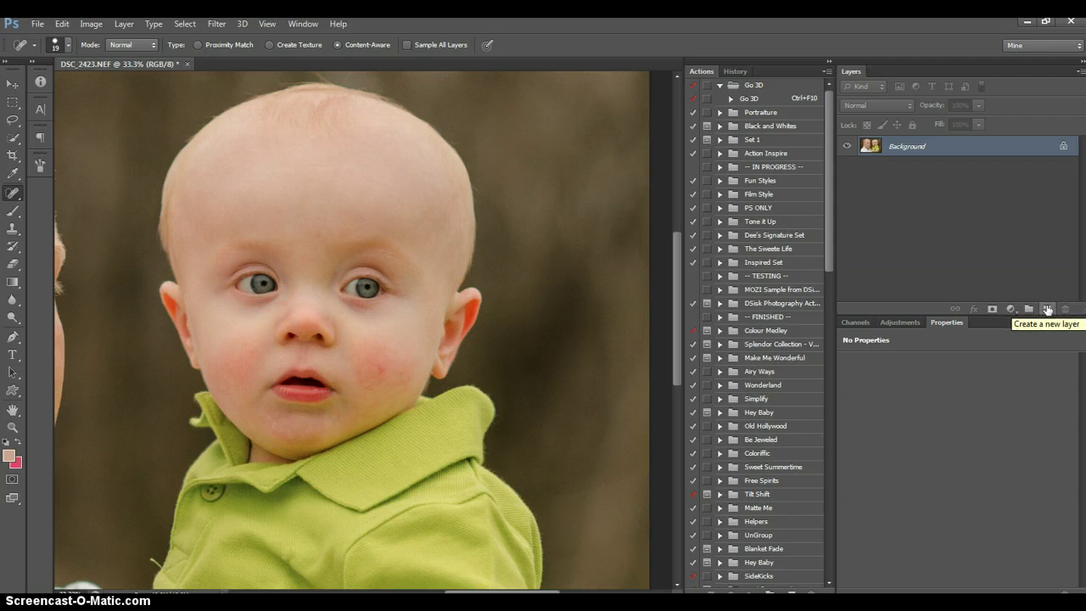
Add a new layer in Color blend mode and sample the baby's forehead skin tone
click(1046, 310)
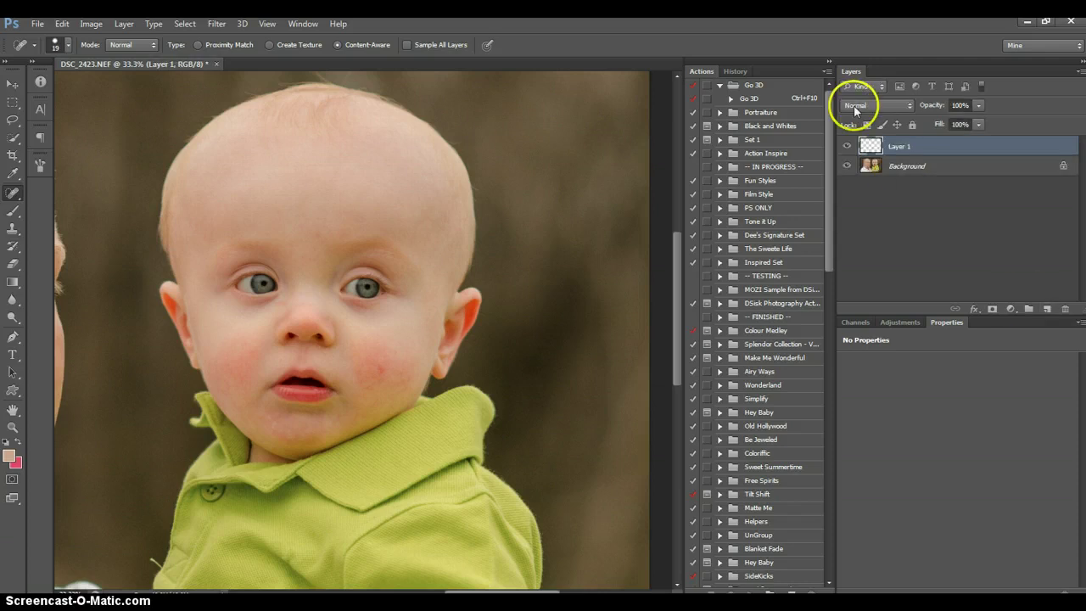
click(855, 107)
click(850, 446)
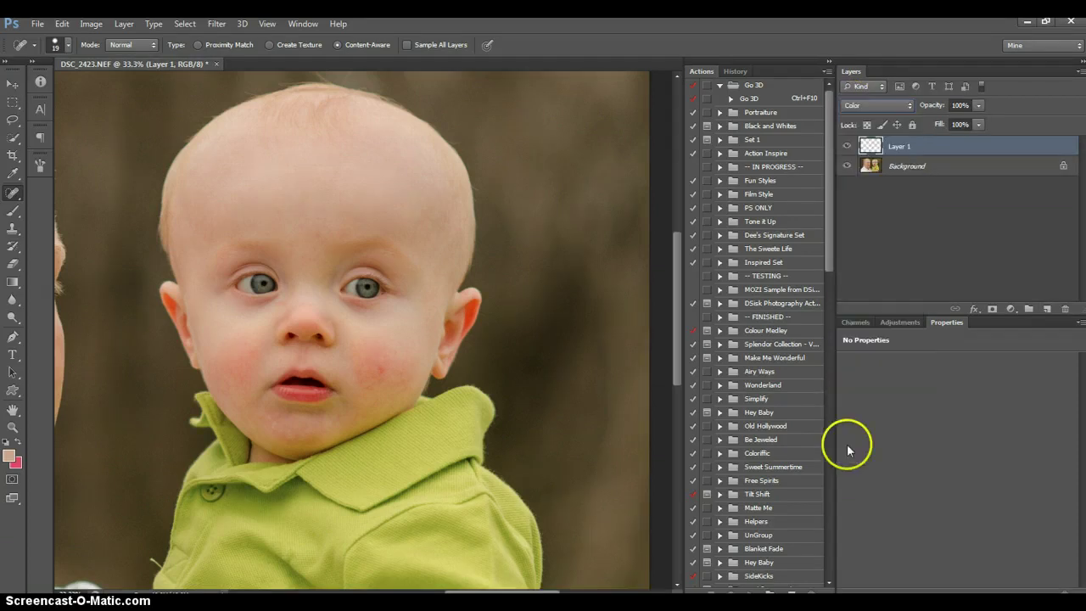
click(12, 173)
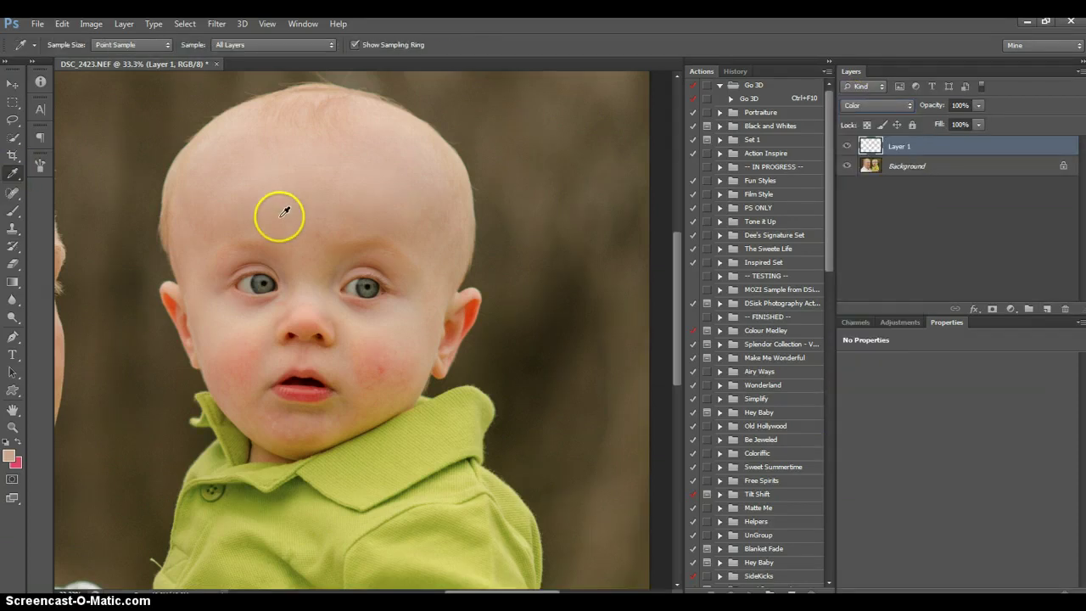
click(386, 172)
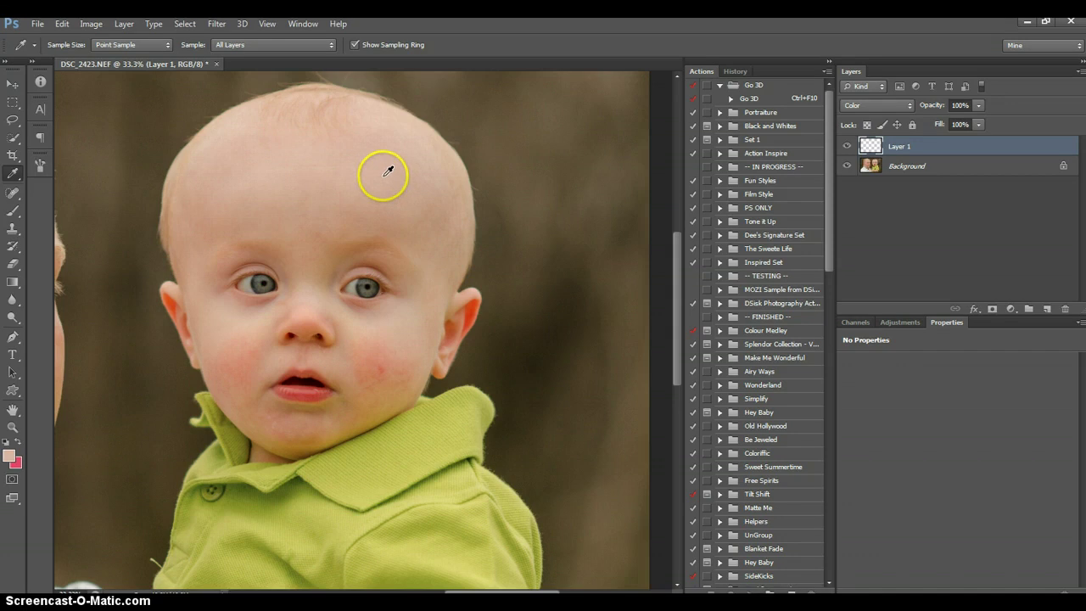
With a 100-size Brush at 40% opacity, paint skin tone along the jawline and chin
click(14, 212)
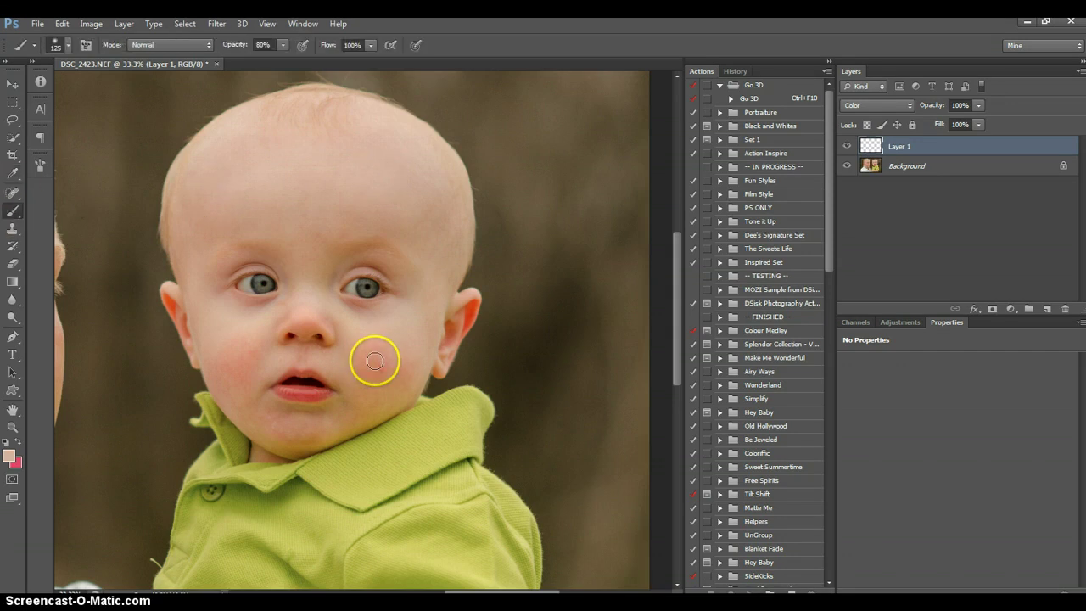
key(bracketright)
key(bracketright)
key(bracketright)
key(bracketright)
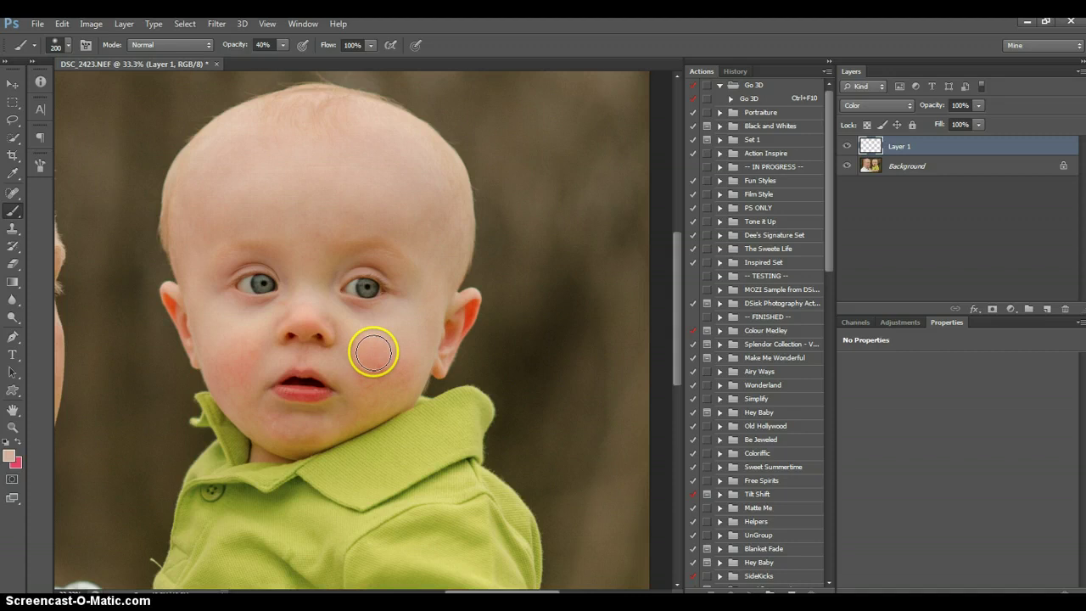
key(ctrl+z)
key(4)
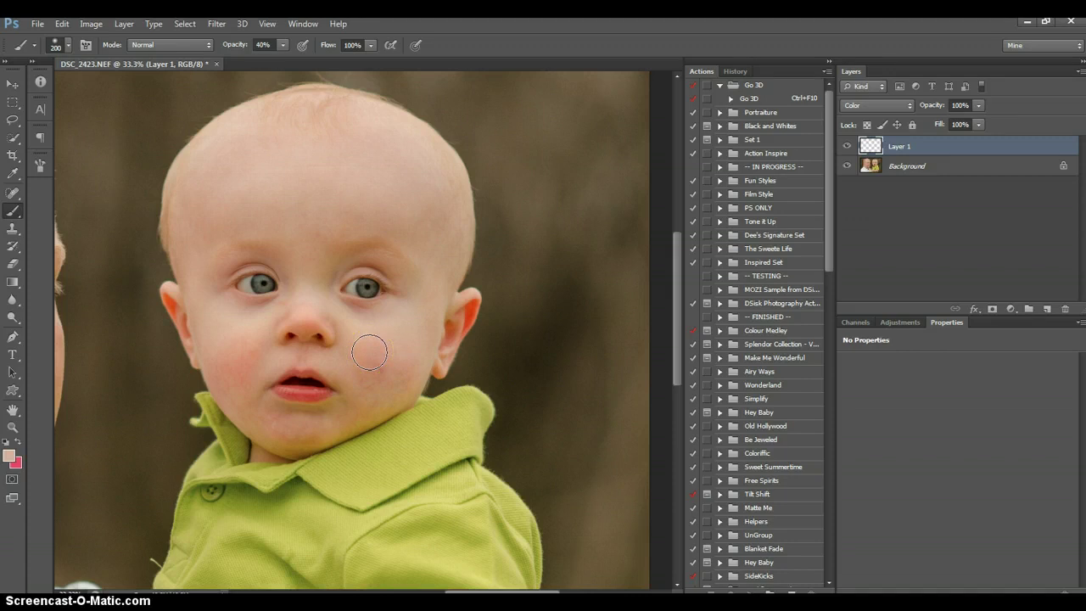
key(bracketleft)
key(bracketleft)
key(bracketleft)
key(bracketleft)
drag(353, 399, 404, 398)
mouse_move(290, 442)
mouse_down()
mouse_move(283, 414)
mouse_move(342, 391)
mouse_move(341, 402)
mouse_move(275, 403)
mouse_move(320, 410)
mouse_move(274, 420)
mouse_move(263, 394)
mouse_up()
Paint skin tone over the nose tip, nose bridge and cheek at brush sizes 90–150
key(bracketleft)
key(bracketleft)
key(bracketright)
key(bracketright)
click(291, 333)
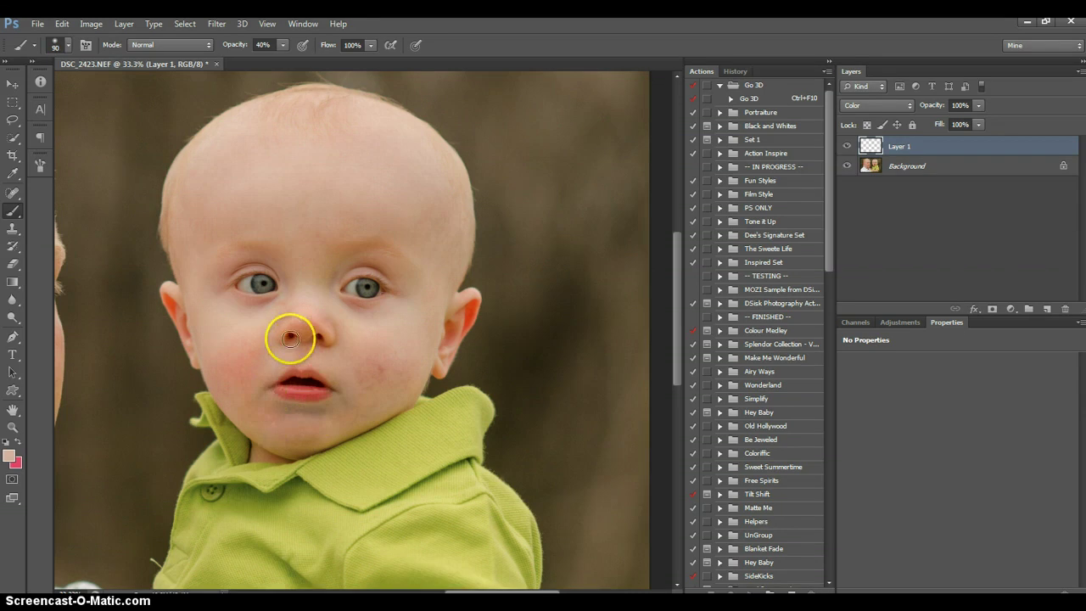
key(bracketright)
key(bracketright)
mouse_move(331, 333)
mouse_down()
mouse_move(333, 261)
mouse_move(393, 256)
mouse_move(406, 271)
mouse_move(341, 249)
mouse_move(245, 245)
mouse_move(281, 263)
mouse_move(279, 288)
mouse_move(255, 366)
mouse_move(249, 349)
mouse_move(216, 363)
mouse_up()
key(bracketleft)
key(bracketleft)
key(bracketright)
key(bracketright)
key(bracketright)
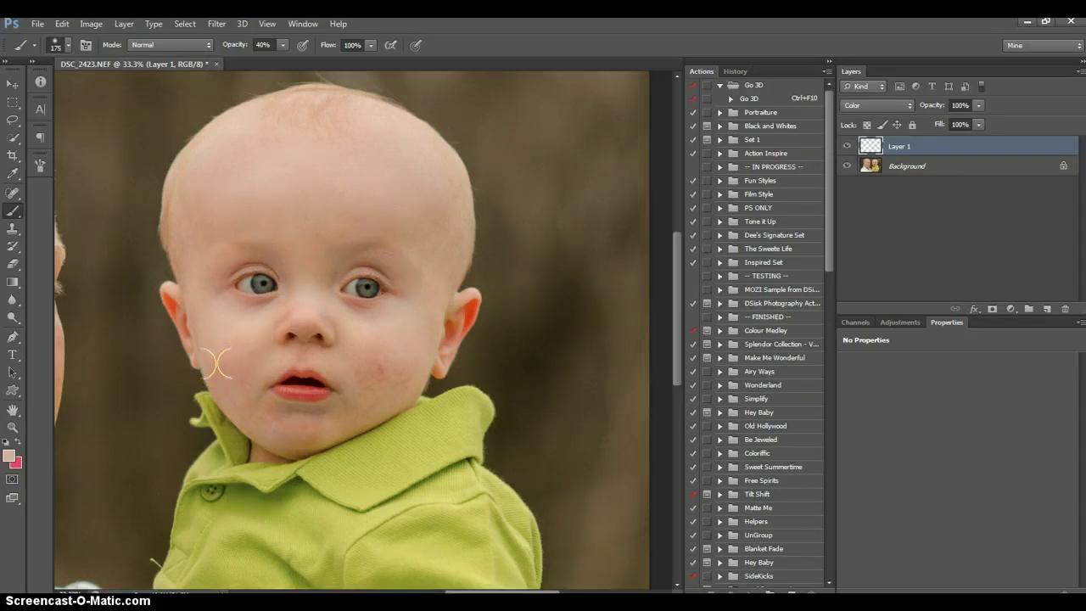
mouse_move(388, 398)
mouse_down()
mouse_move(326, 355)
mouse_move(257, 330)
mouse_move(280, 330)
mouse_move(321, 231)
mouse_move(282, 225)
mouse_move(396, 227)
mouse_move(421, 246)
mouse_move(317, 197)
mouse_move(279, 295)
mouse_move(298, 374)
mouse_move(287, 361)
mouse_move(264, 414)
mouse_move(266, 397)
mouse_move(329, 368)
mouse_move(334, 408)
mouse_move(286, 413)
mouse_up()
key(bracketleft)
key(bracketleft)
key(bracketleft)
key(bracketleft)
Sample a darker skin tone from the photo and paint it around the mouth and chin
click(17, 454)
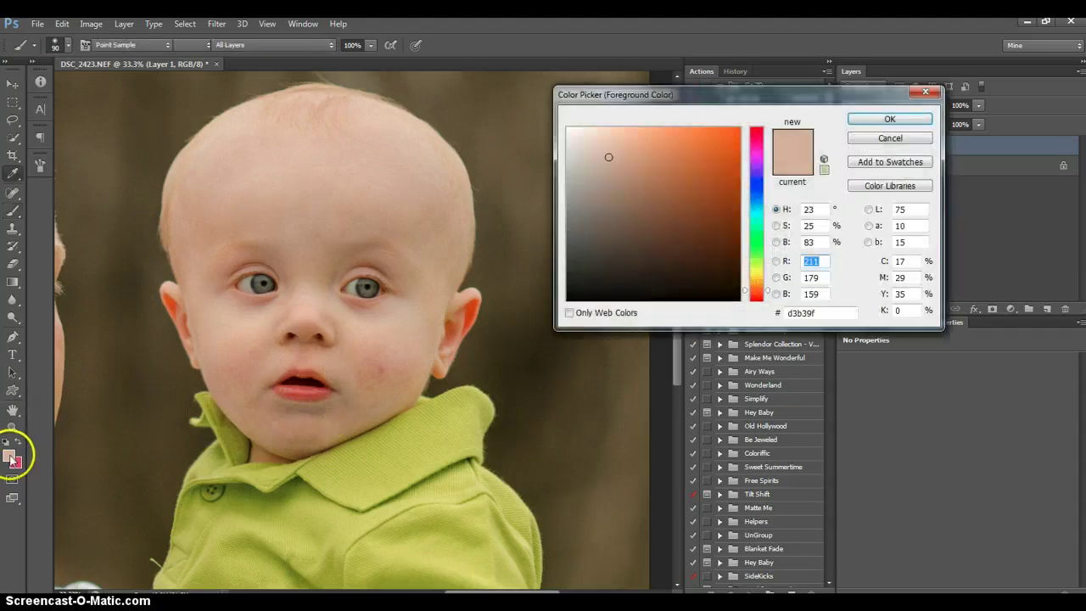
click(226, 188)
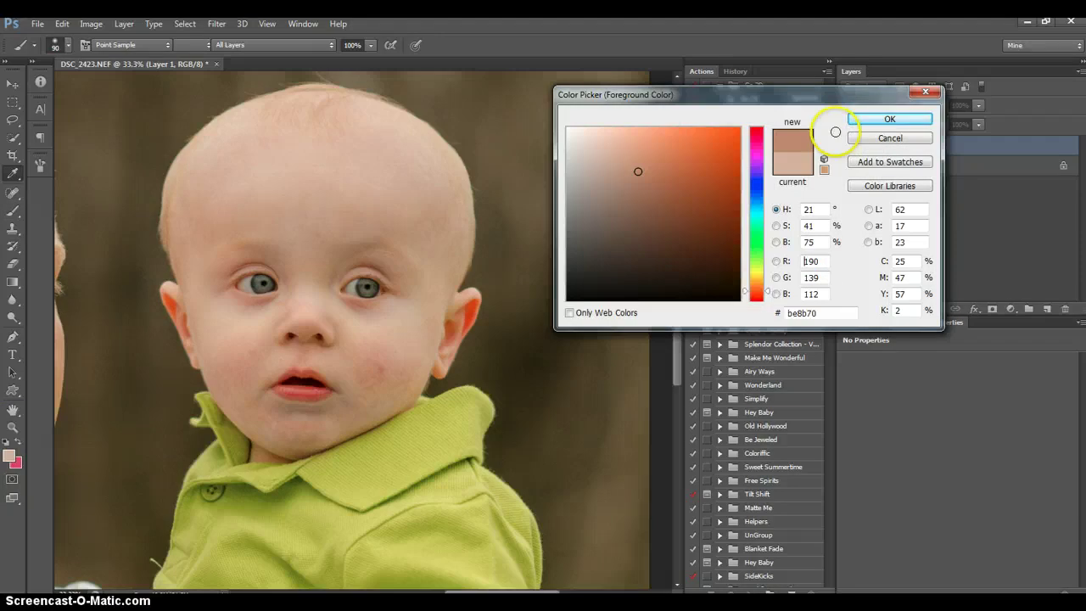
click(870, 121)
mouse_move(257, 421)
mouse_down()
mouse_move(301, 408)
mouse_move(269, 412)
mouse_move(303, 417)
mouse_move(278, 434)
mouse_move(412, 364)
mouse_move(307, 432)
mouse_move(243, 399)
mouse_up()
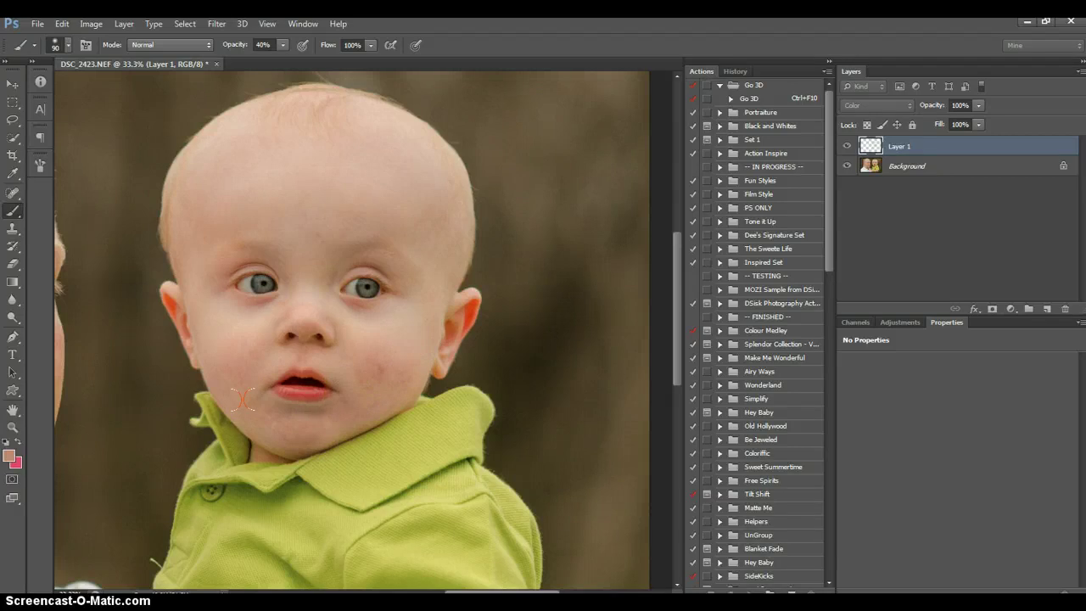
Compare Layer 1 on and off, then lower its opacity to 71%
click(846, 147)
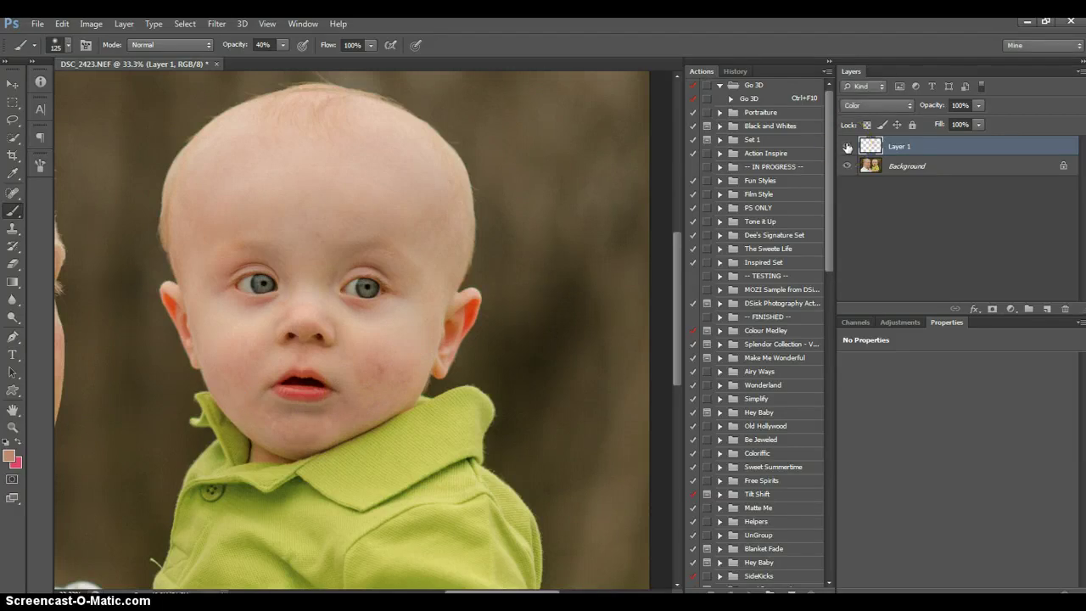
click(847, 147)
click(846, 146)
click(846, 146)
click(847, 147)
drag(978, 105, 956, 121)
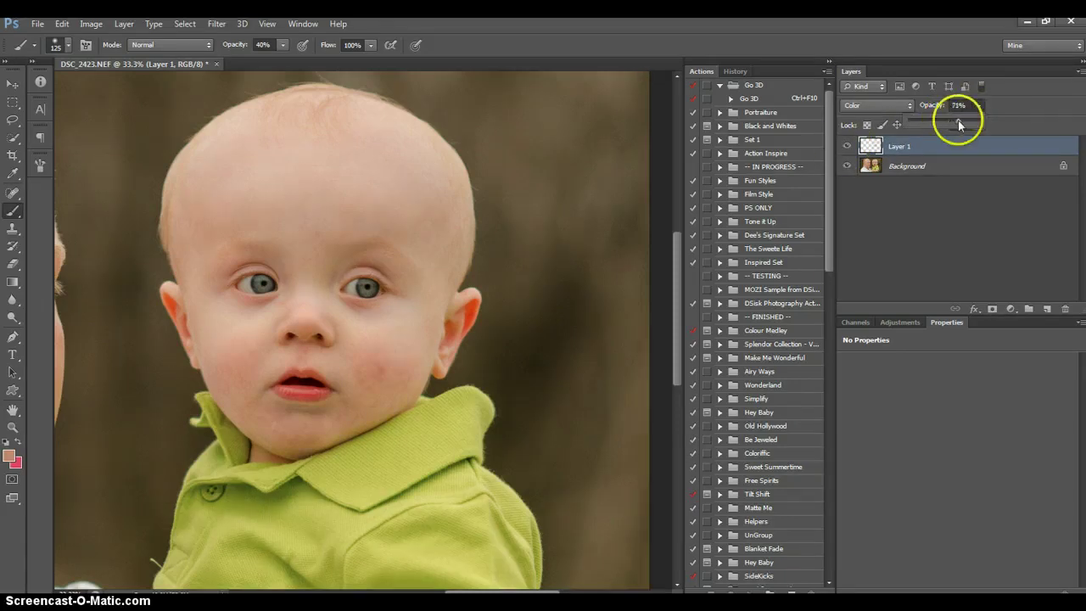
Set Layer 1 to 69% opacity and add a Hue/Saturation layer targeting Reds
click(1010, 310)
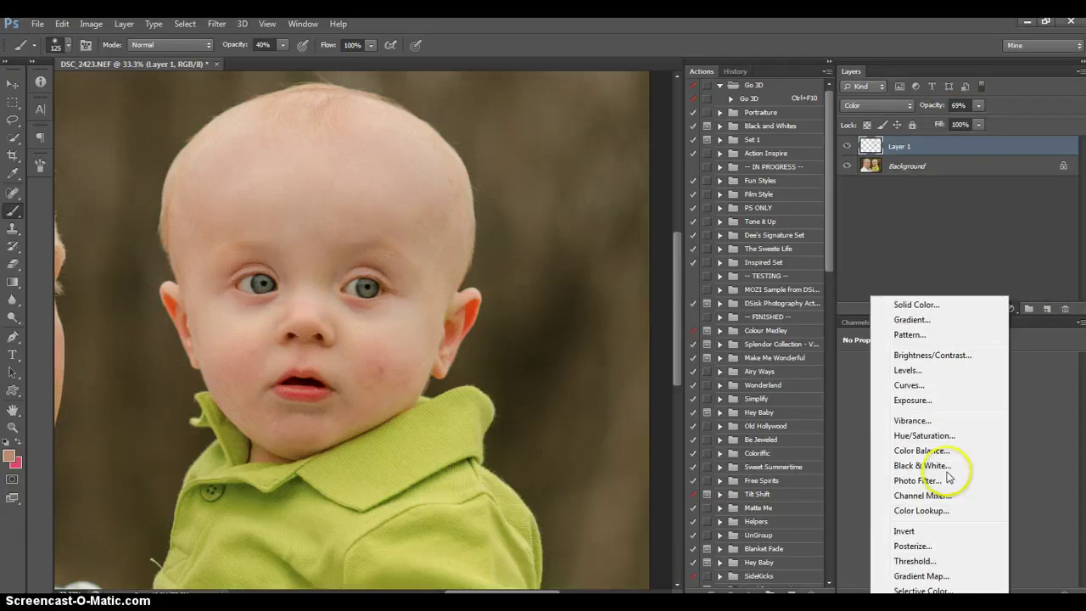
click(930, 437)
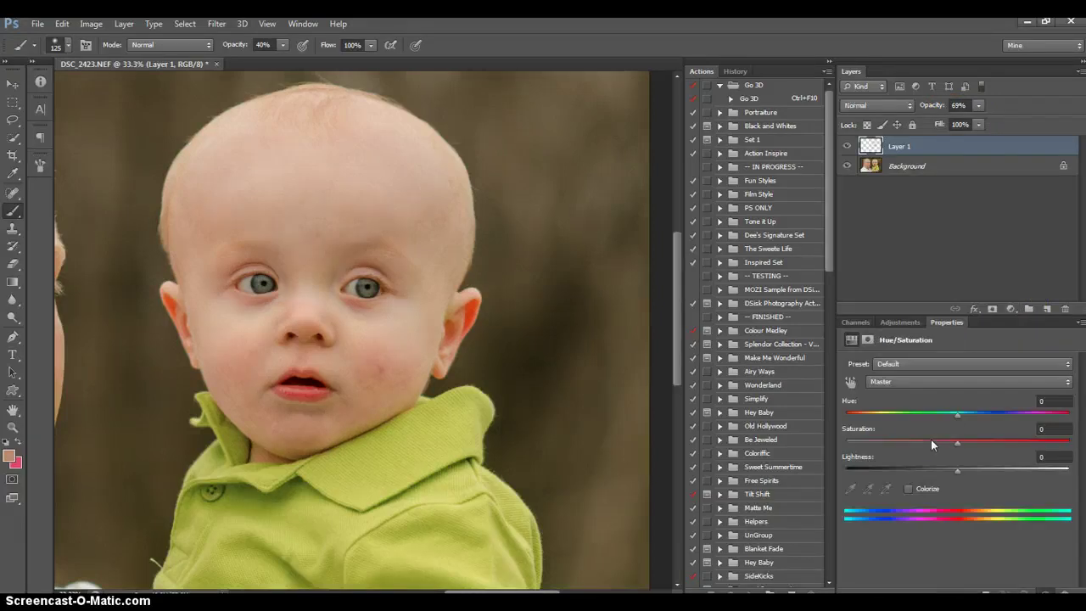
click(912, 383)
click(901, 410)
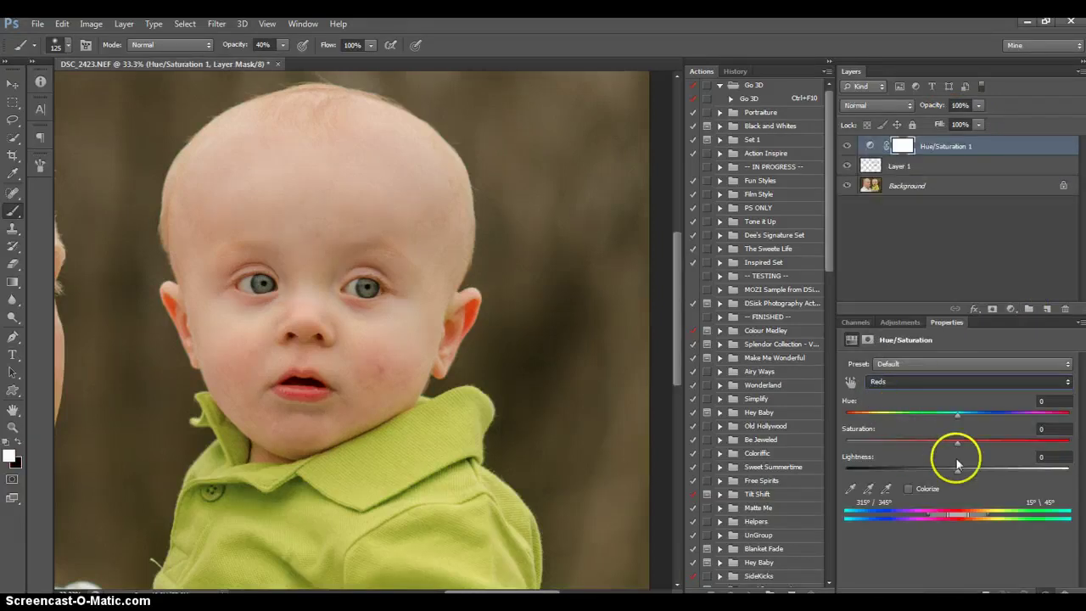
Shift the Reds to Hue +7, Saturation +6, Lightness +15, then hide the adjustment to compare
drag(957, 442, 1062, 441)
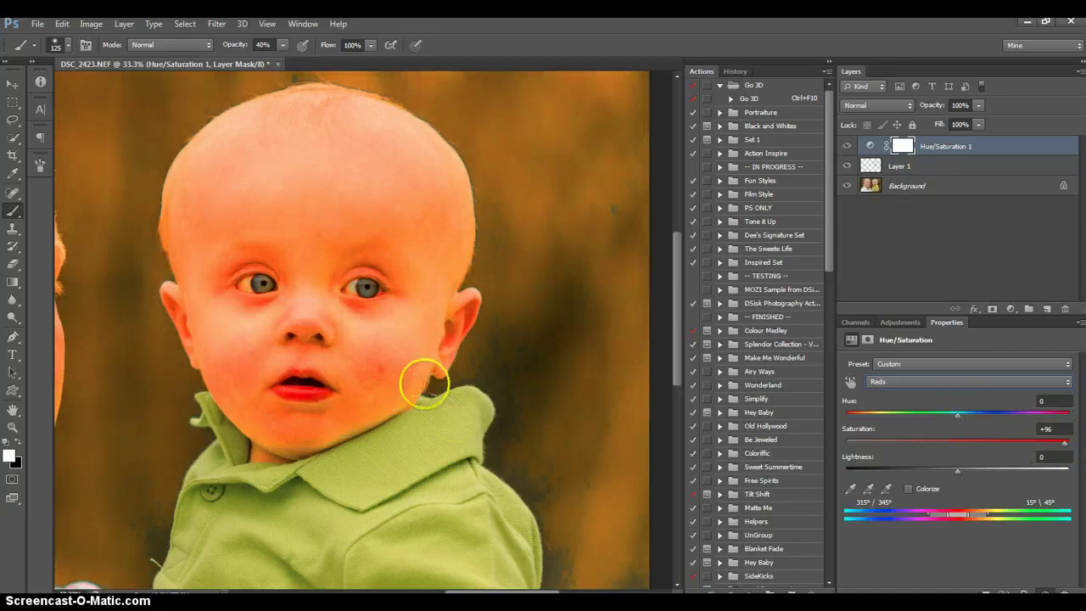
drag(966, 418, 964, 415)
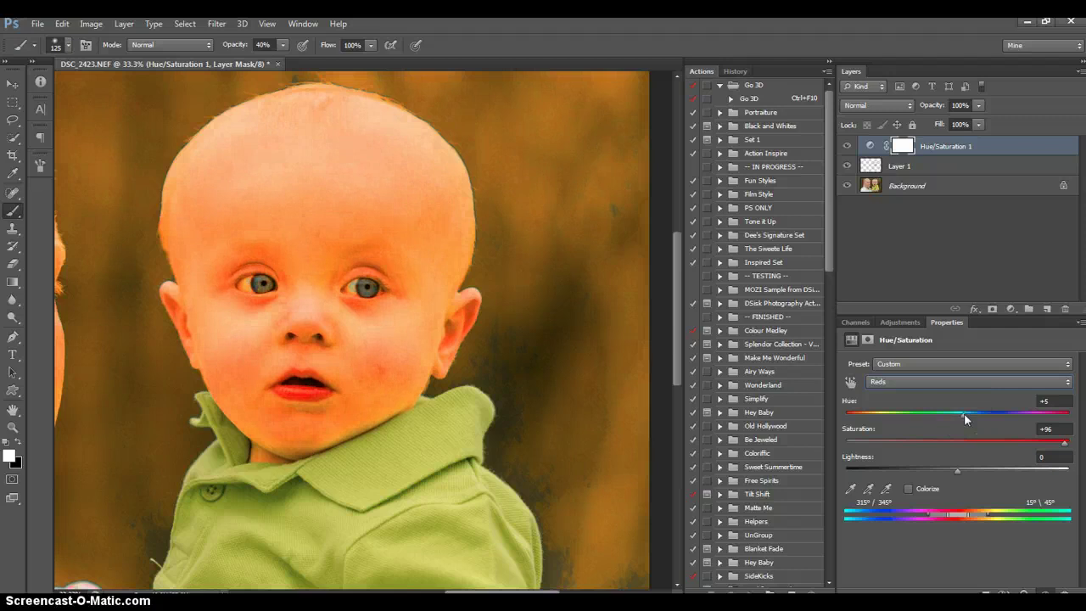
drag(964, 414, 966, 415)
drag(957, 470, 963, 474)
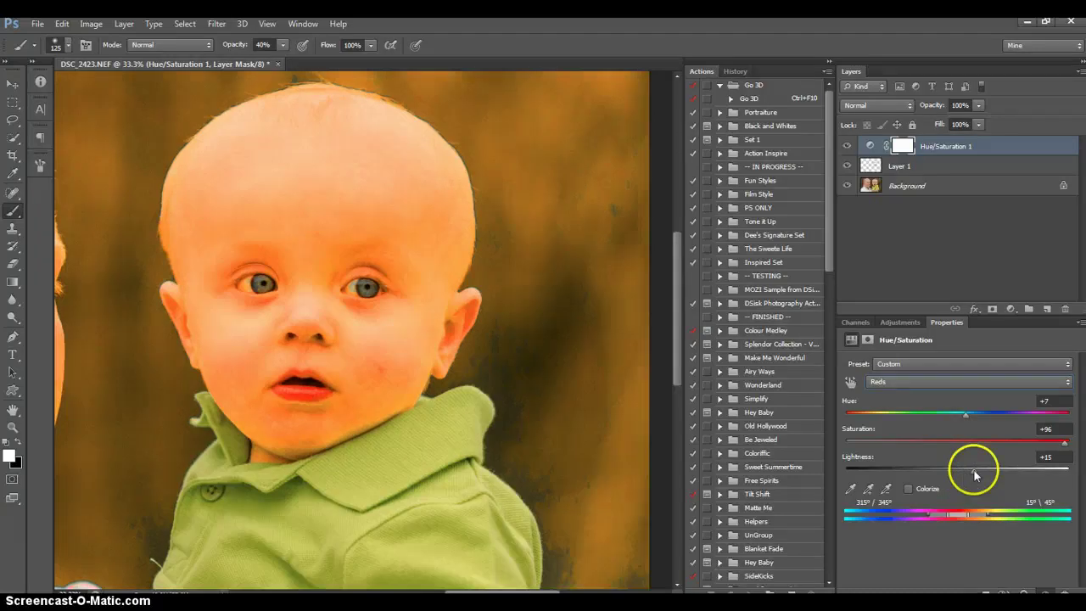
click(964, 441)
drag(964, 440, 963, 441)
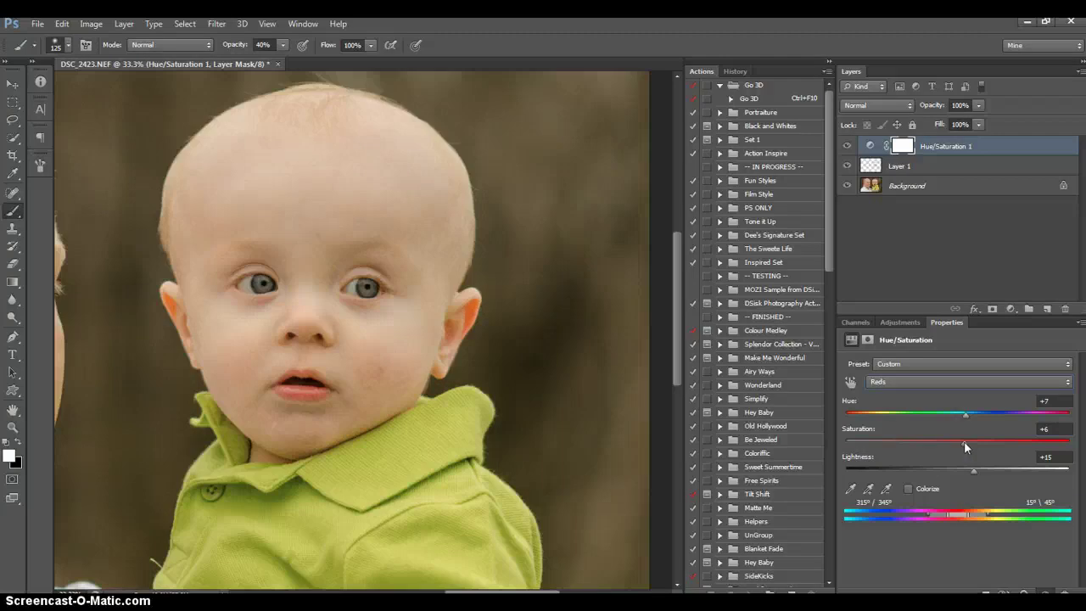
click(846, 146)
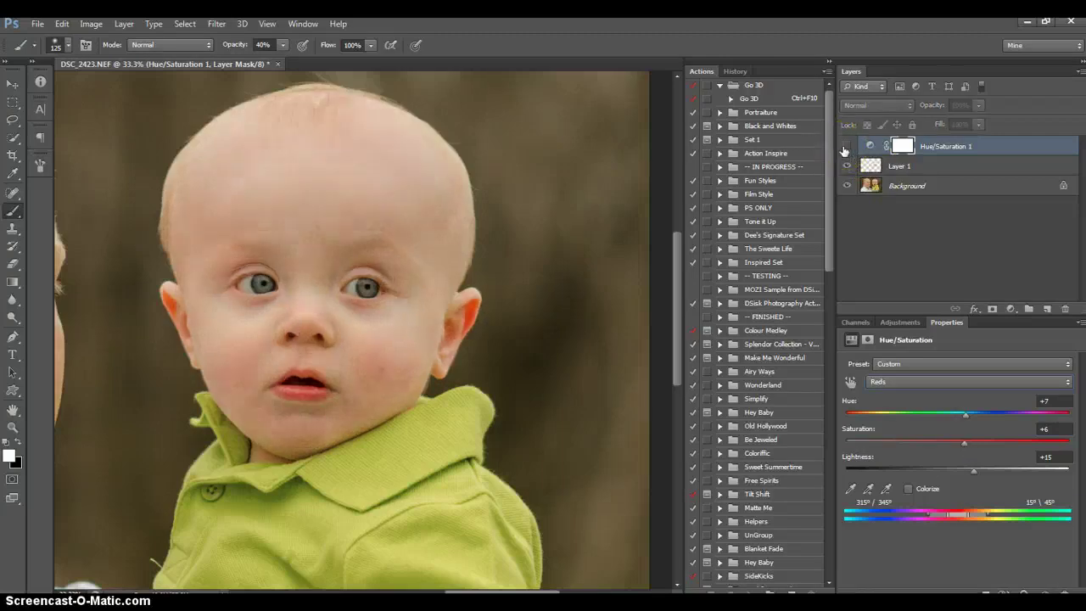
Compare the Hue/Saturation layer on and off, then invert its mask with Ctrl+I
click(845, 147)
click(845, 148)
click(845, 147)
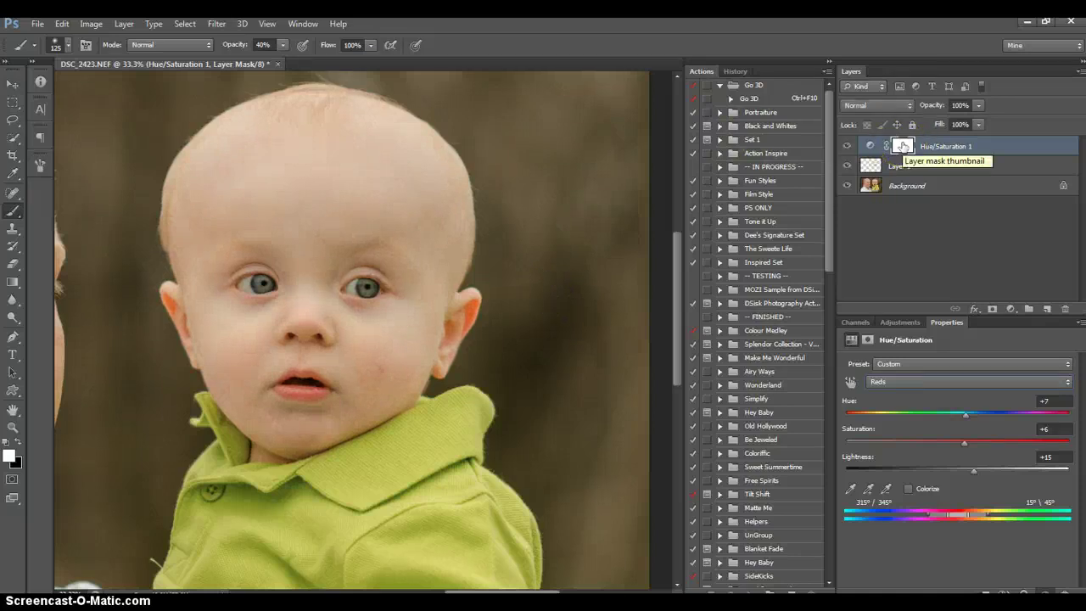
click(284, 470)
mouse_move(174, 462)
mouse_down()
mouse_move(153, 449)
mouse_move(153, 433)
mouse_up()
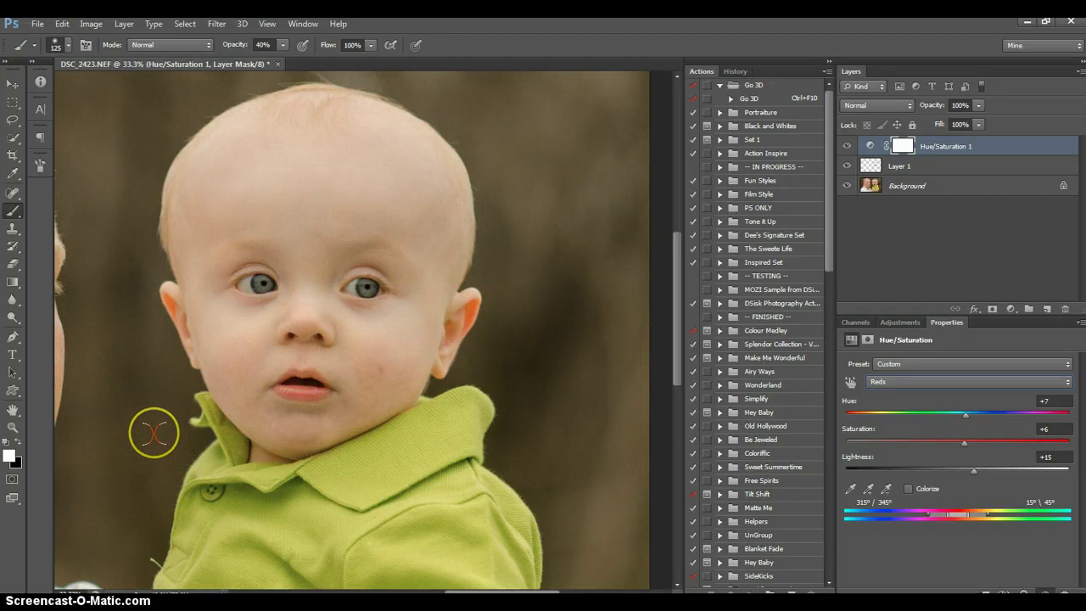
key(ctrl+i)
mouse_move(245, 371)
mouse_down()
mouse_move(244, 339)
mouse_move(243, 371)
mouse_move(267, 420)
mouse_move(243, 371)
mouse_move(268, 420)
mouse_move(315, 411)
mouse_move(284, 414)
mouse_move(373, 361)
mouse_move(388, 369)
mouse_move(371, 374)
mouse_move(396, 366)
mouse_move(371, 374)
mouse_move(388, 381)
mouse_move(201, 283)
mouse_up()
click(12, 427)
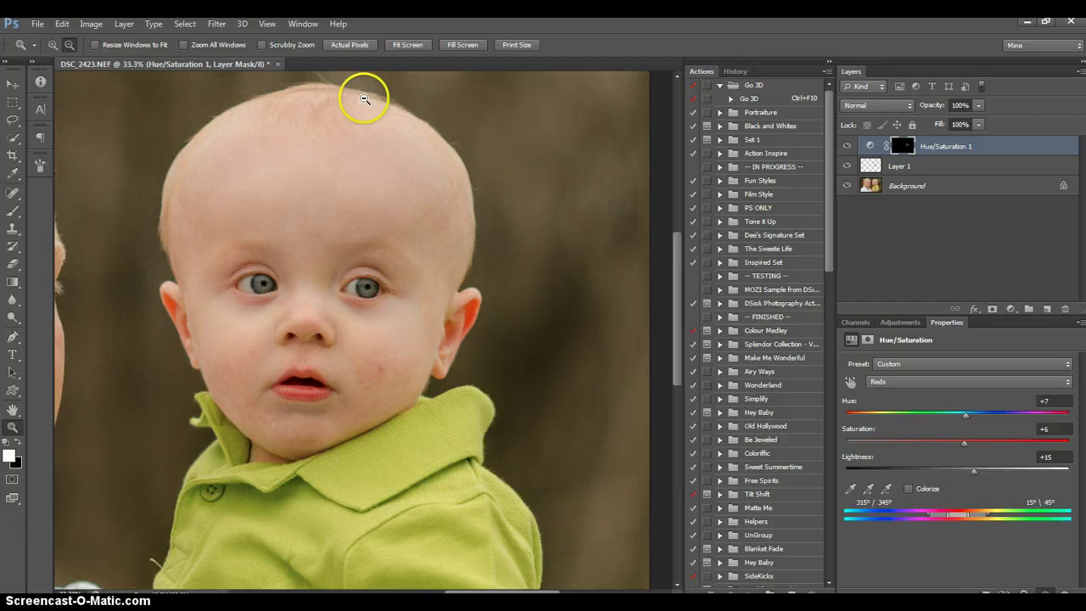
click(426, 44)
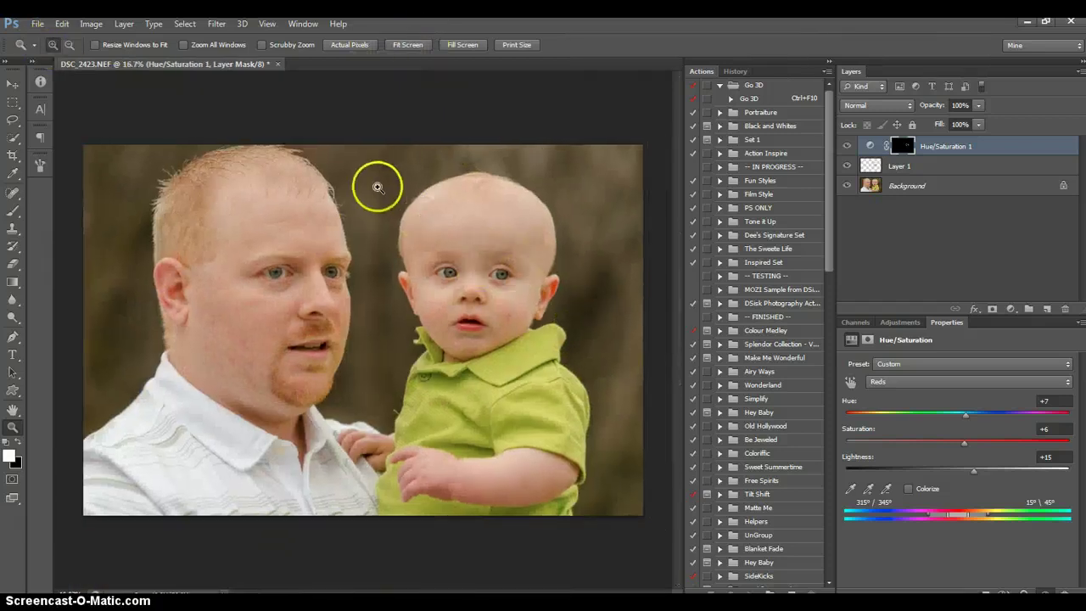
drag(378, 186, 654, 418)
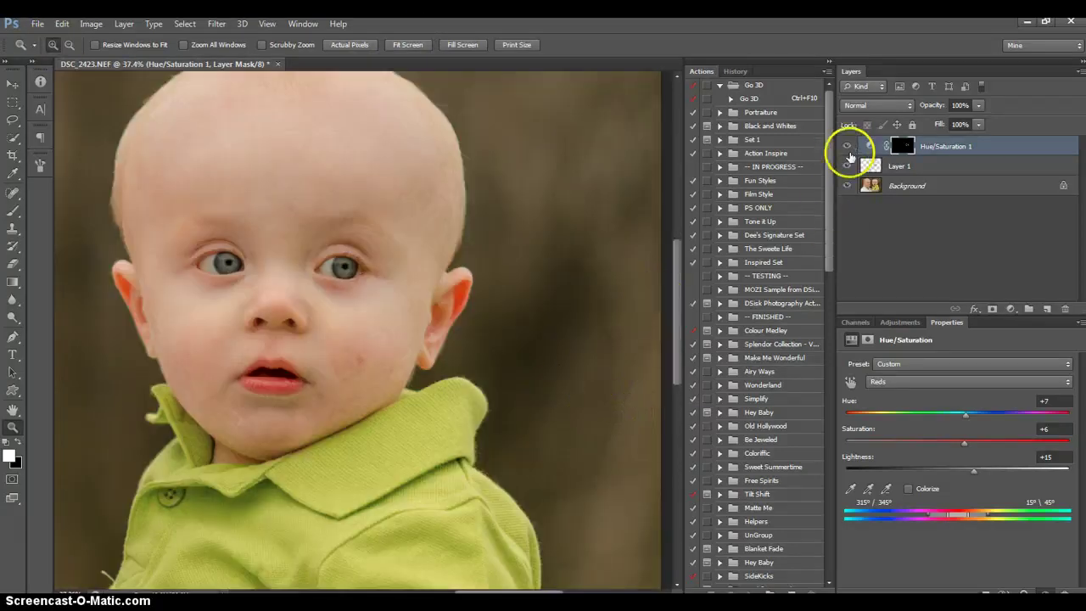
alt+click(846, 189)
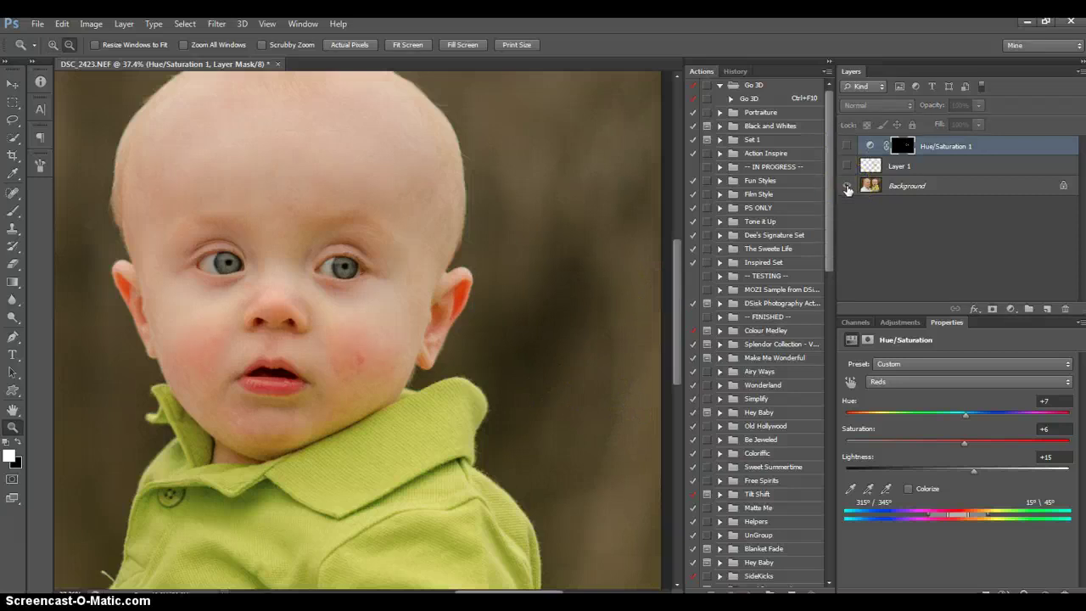
alt+click(846, 188)
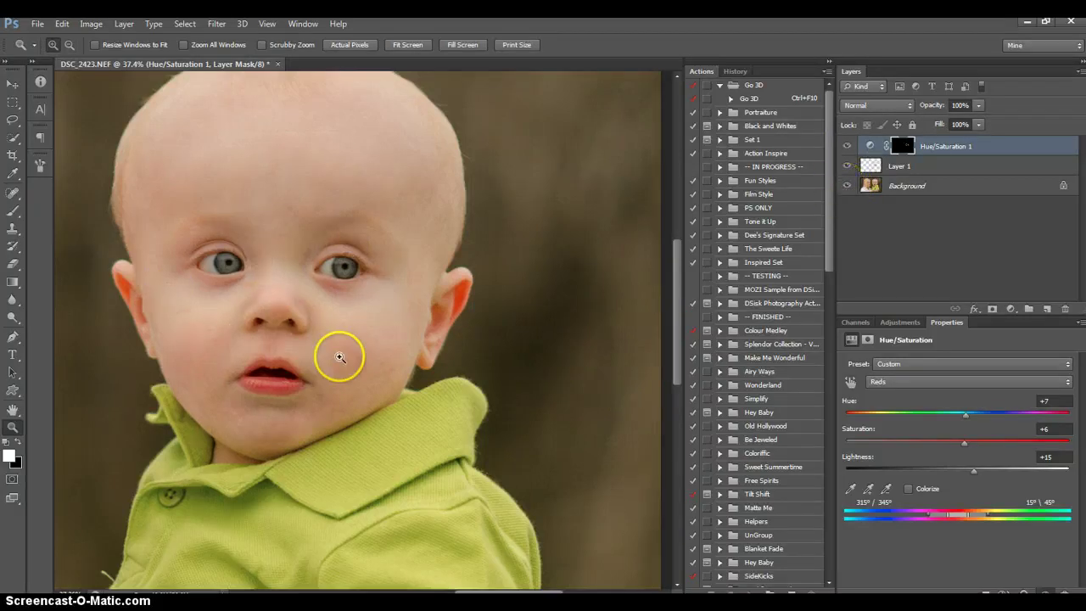
click(938, 185)
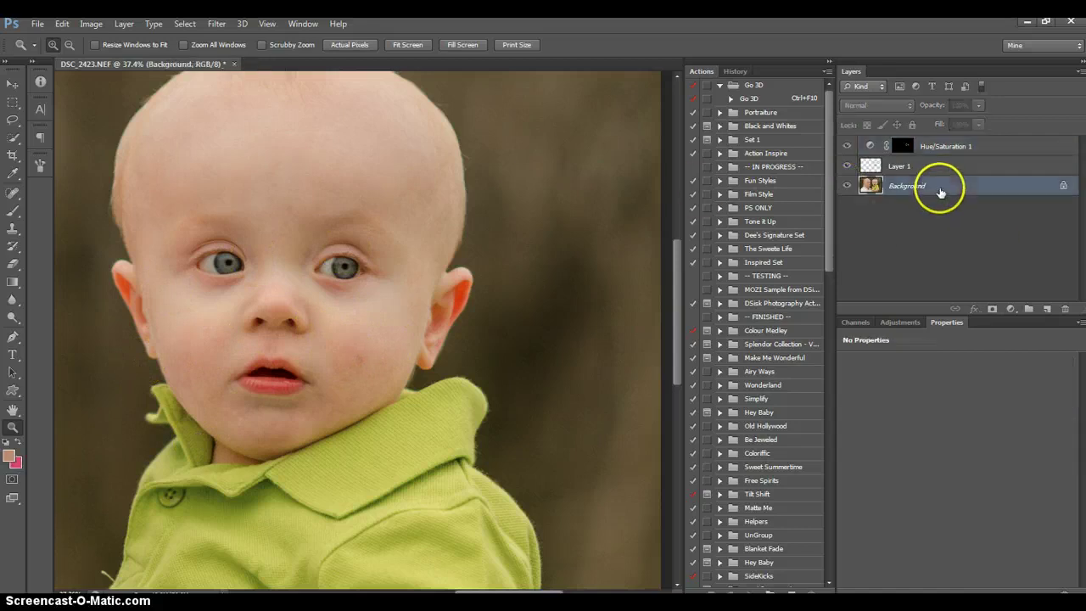
Add Layer 2, pick a size-45 Spot Healing Brush with Sample All Layers, hiding correction layers
click(1047, 308)
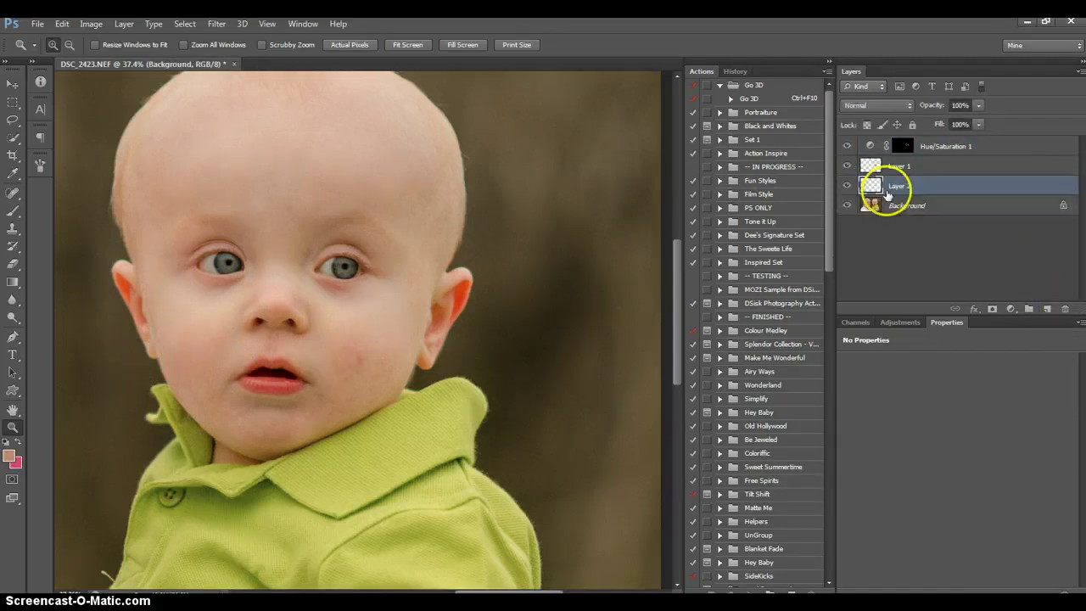
click(12, 193)
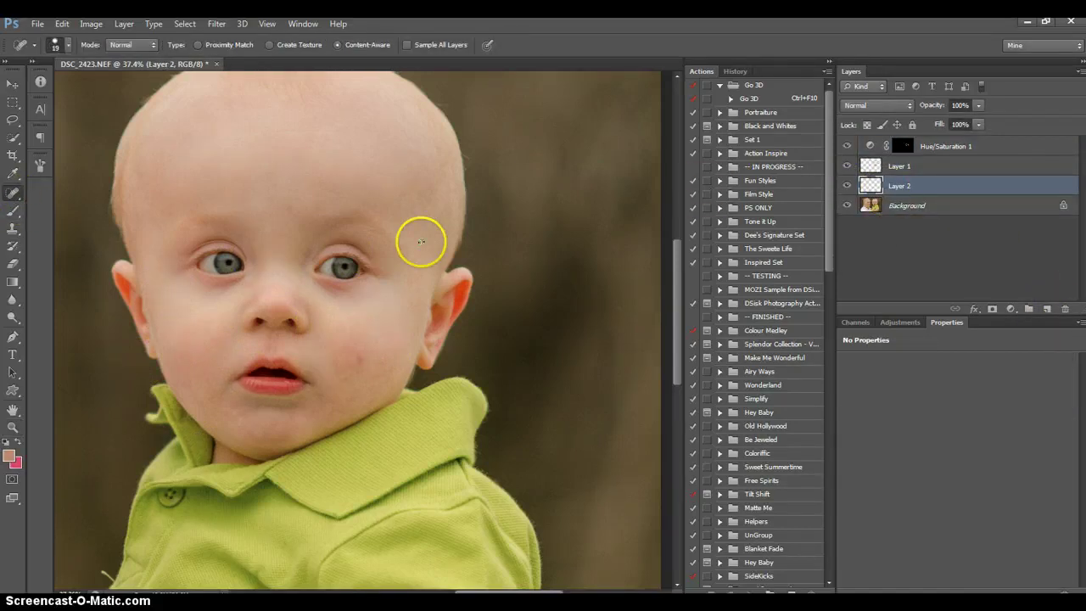
key(bracketright)
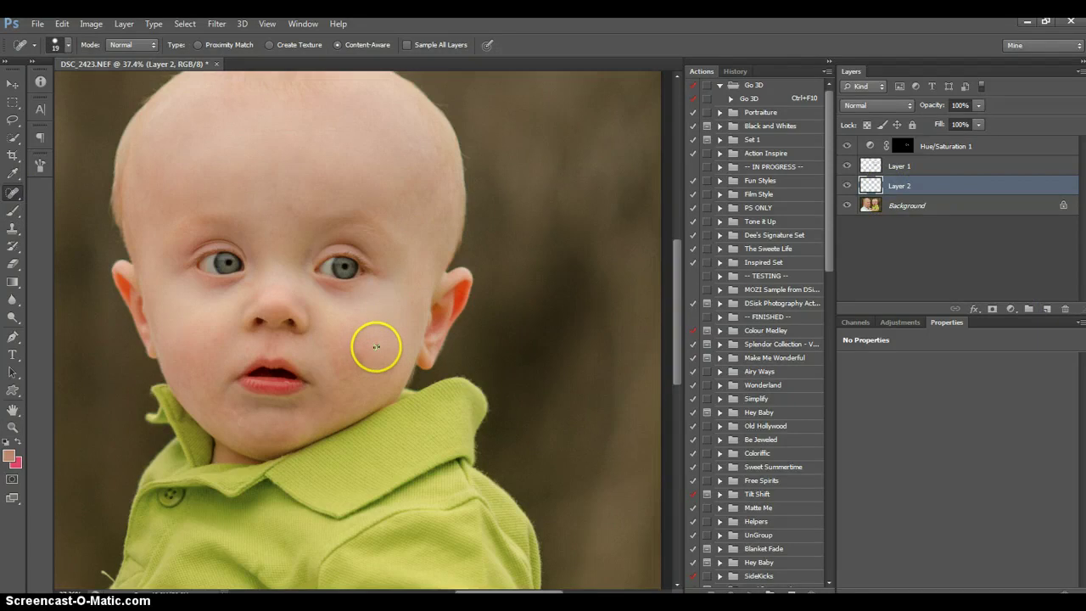
key(bracketright)
key(bracketright)
key(bracketright)
key(bracketright)
key(bracketright)
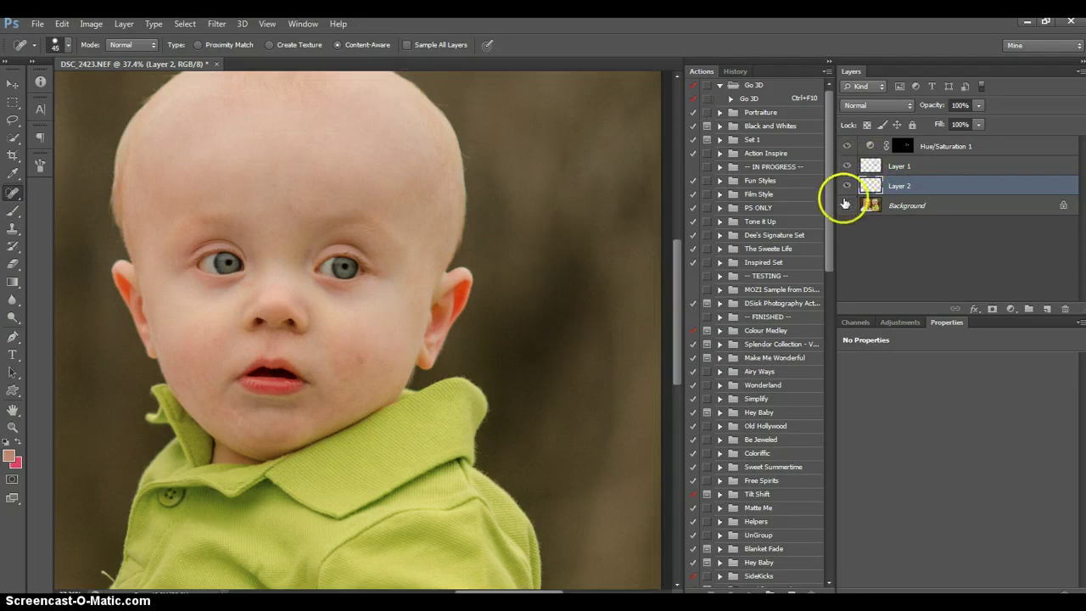
click(846, 185)
drag(846, 165, 846, 146)
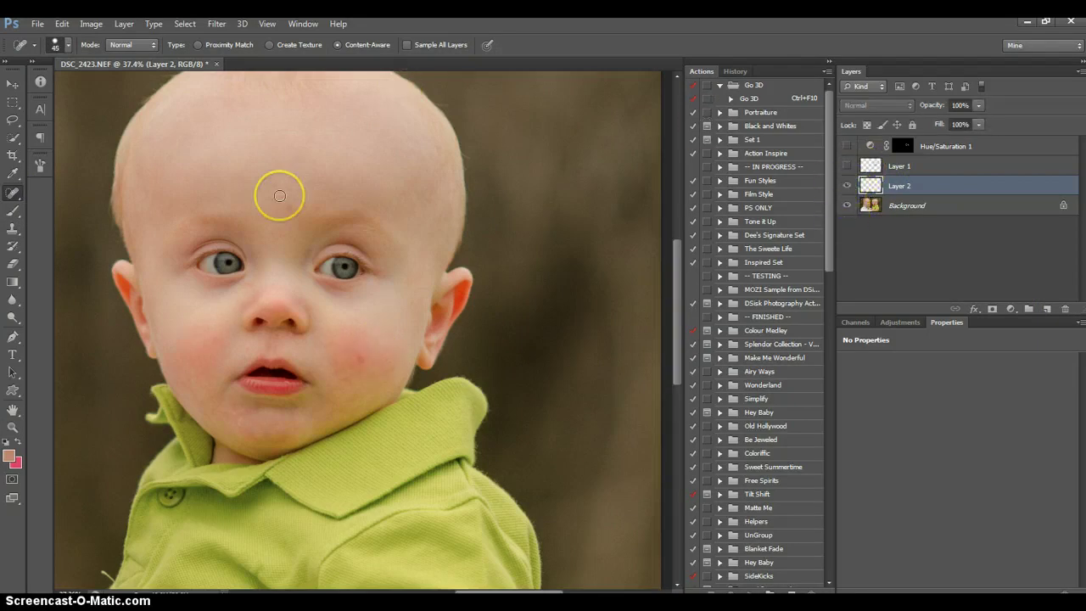
click(407, 44)
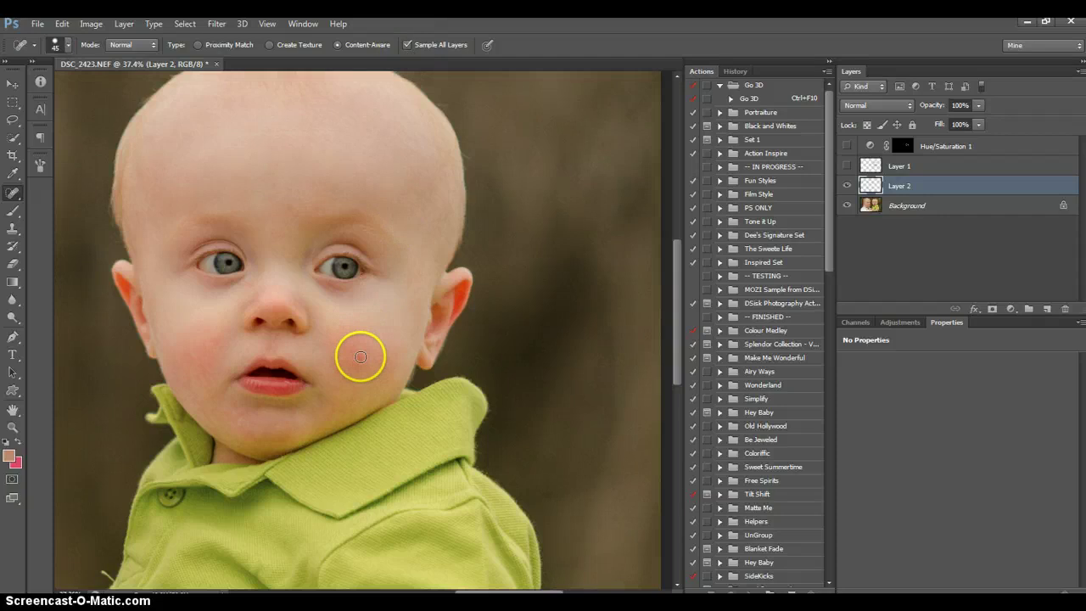
Heal the blotches on the cheek, chin, nose, beside the nostril and at the lip corner
drag(361, 356, 361, 363)
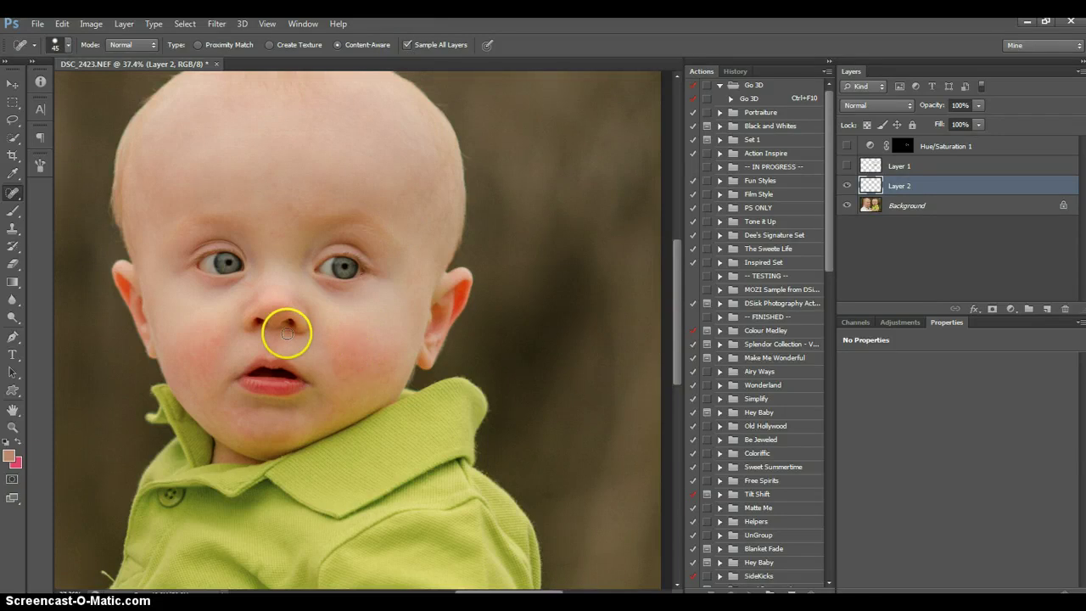
key(bracketleft)
click(238, 419)
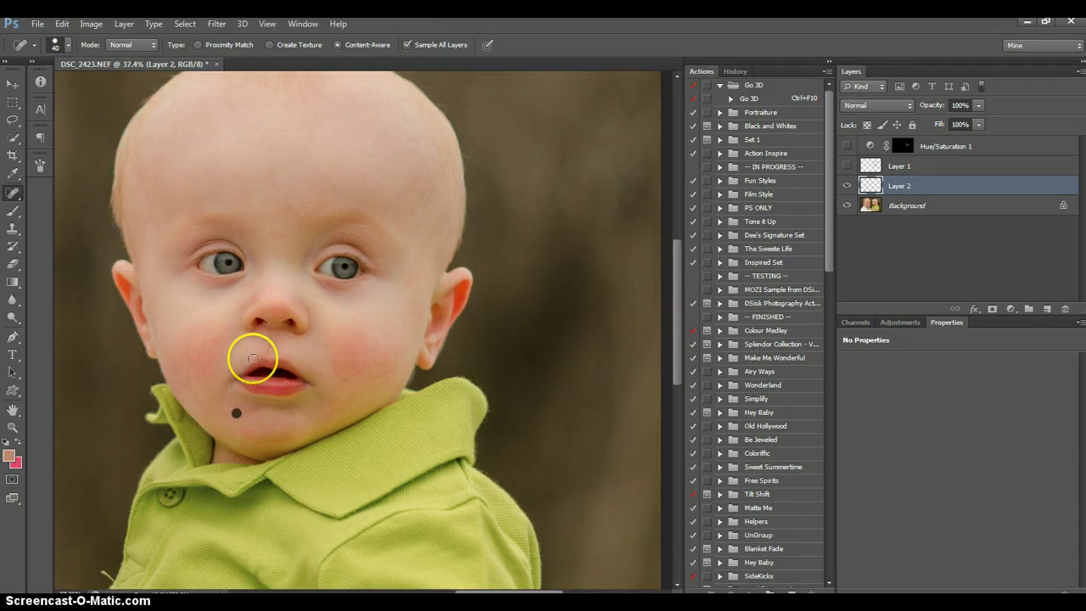
drag(270, 318, 286, 332)
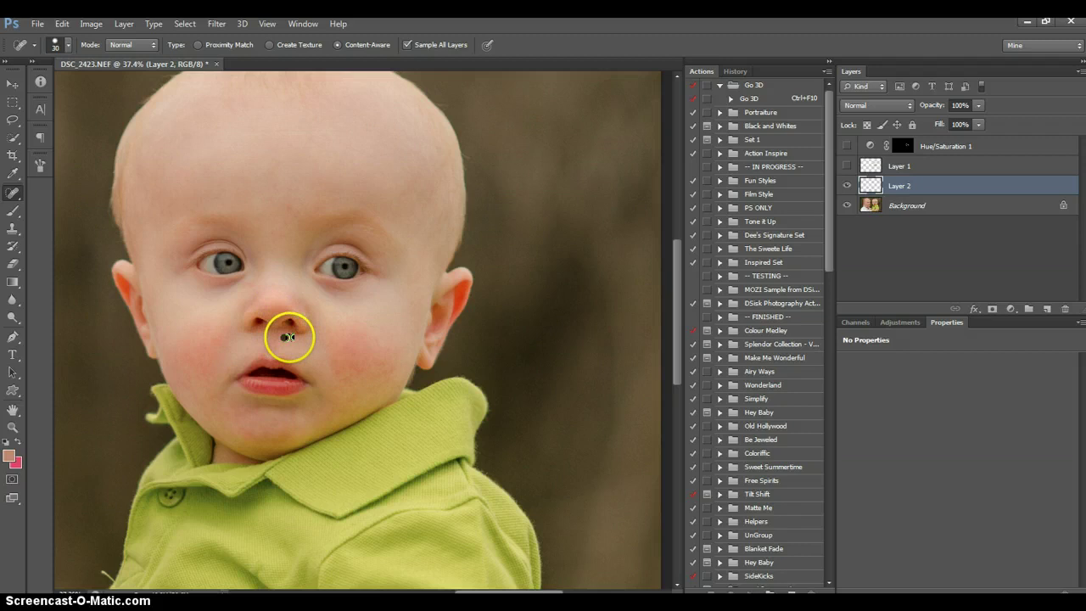
click(297, 341)
click(251, 350)
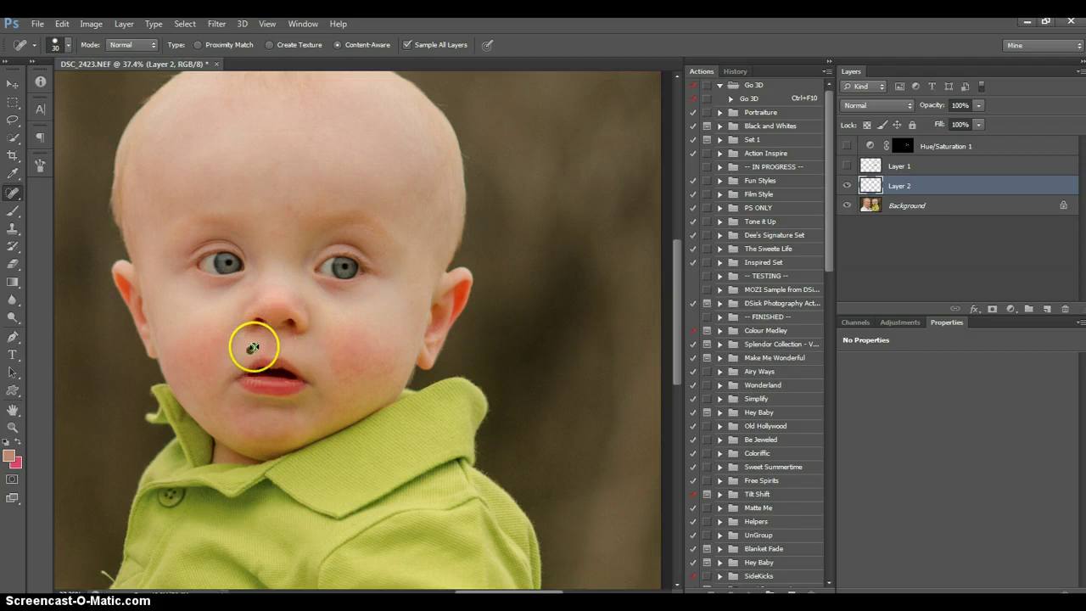
click(275, 315)
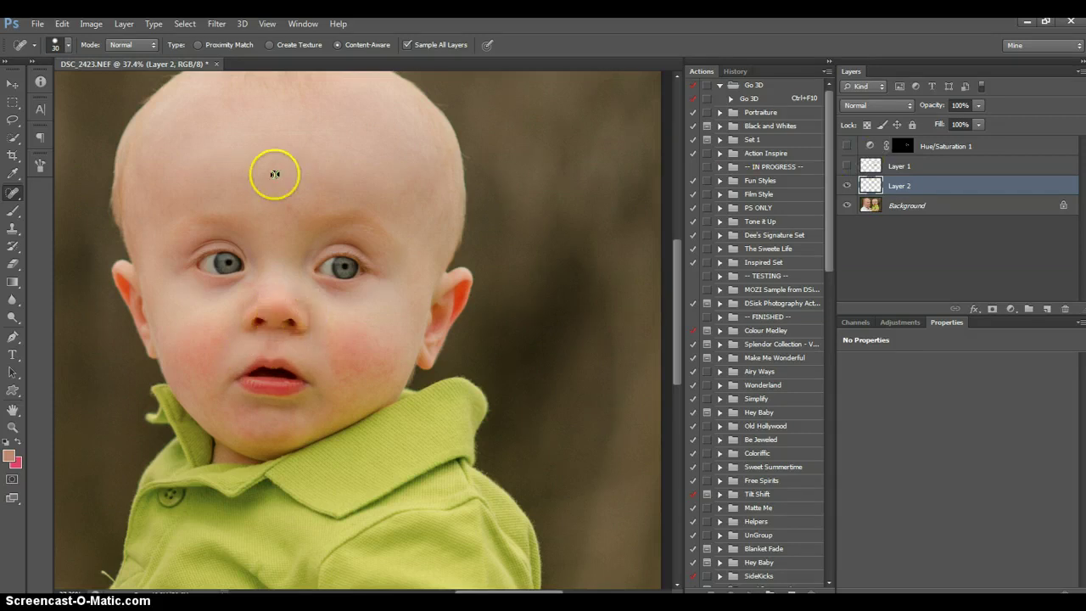
Heal three forehead spots and one under the left eye, then re-show Layer 1 and Hue/Saturation 1
click(323, 192)
click(294, 206)
click(273, 201)
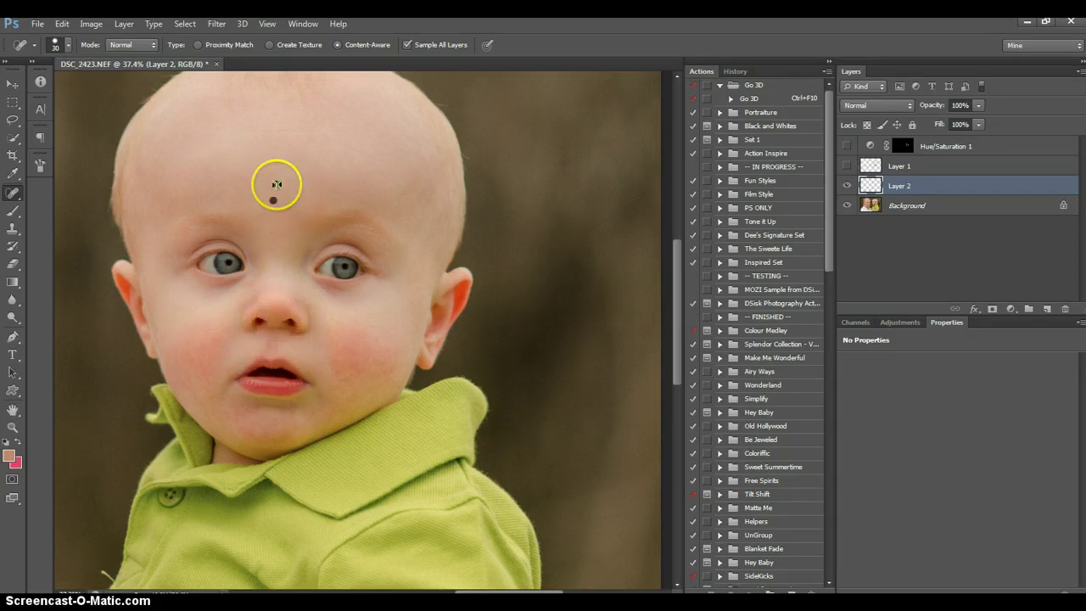
click(247, 284)
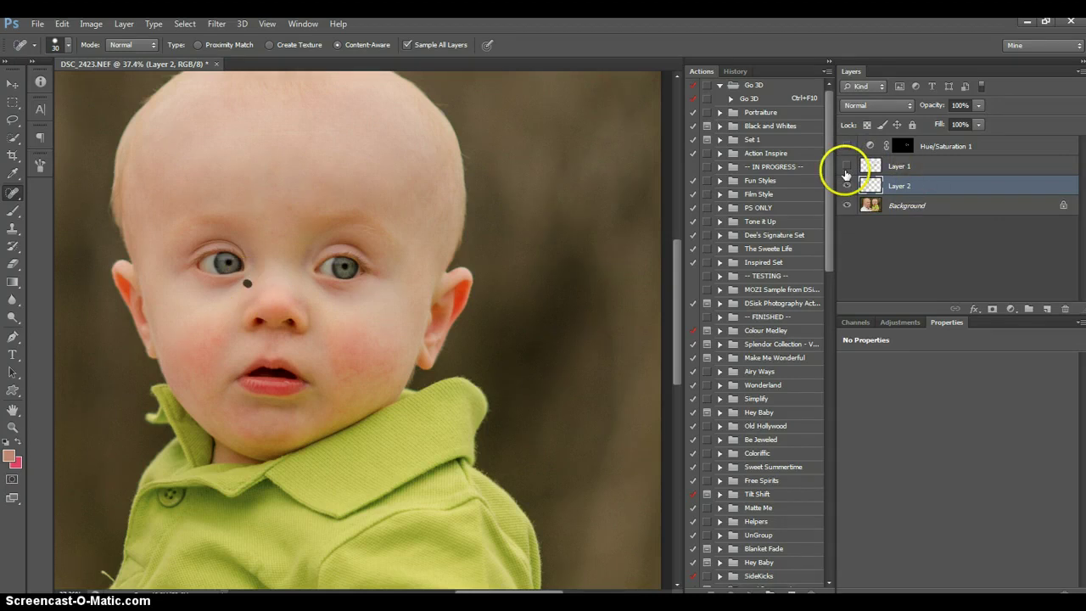
drag(846, 174, 848, 155)
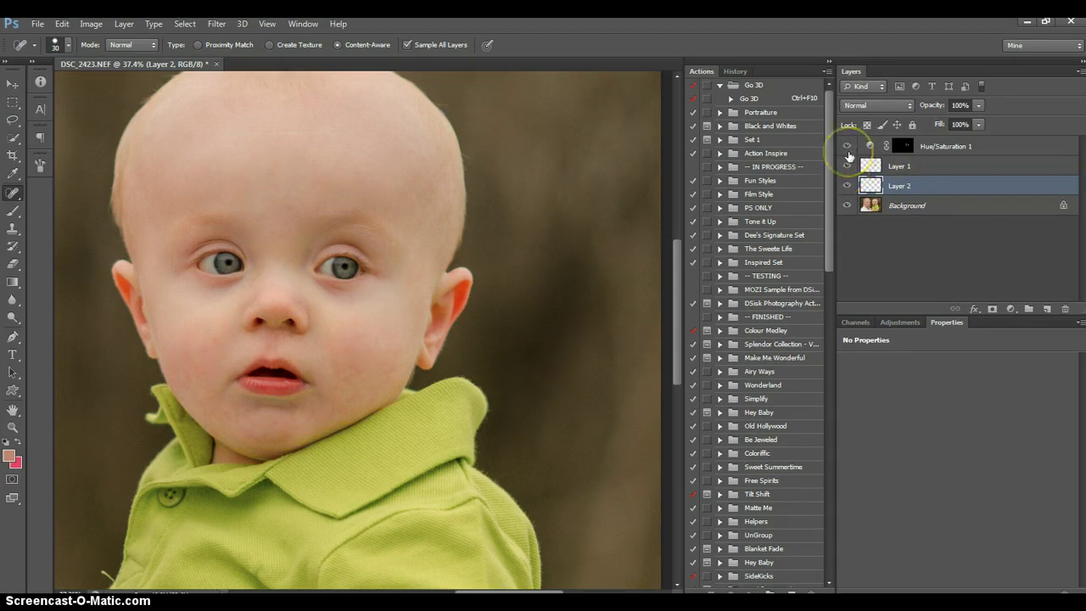
Compare against the Background alone, then select Layer 1 and the Brush tool
alt+click(846, 205)
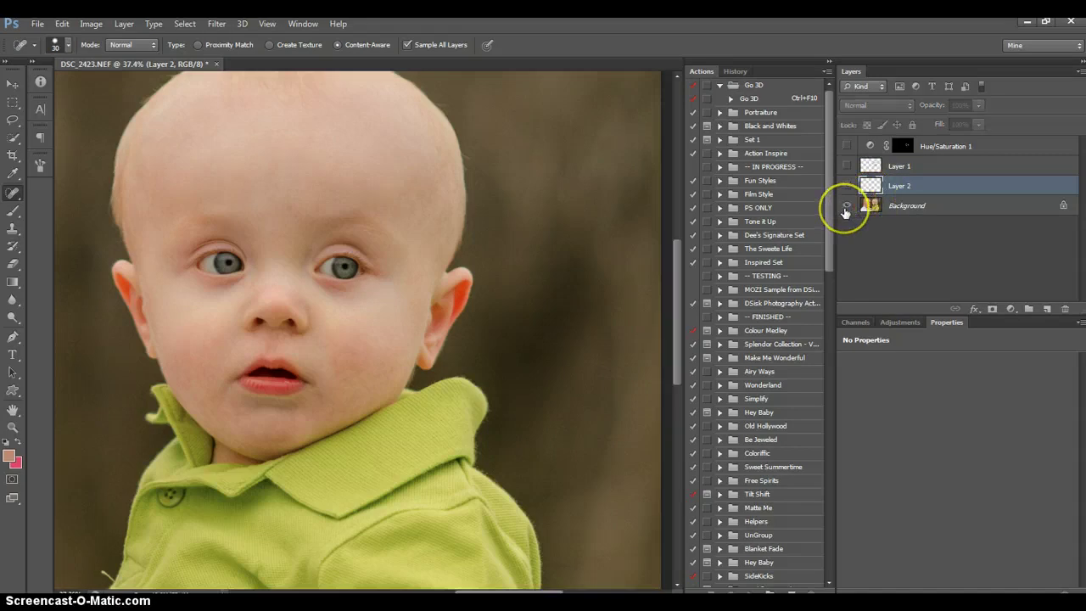
alt+click(844, 207)
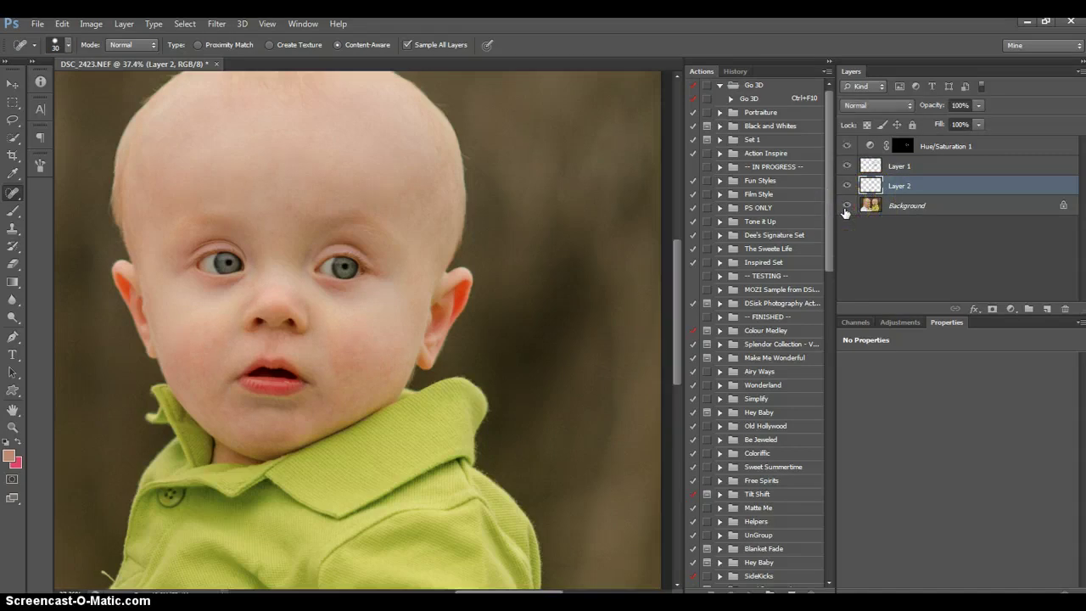
click(870, 164)
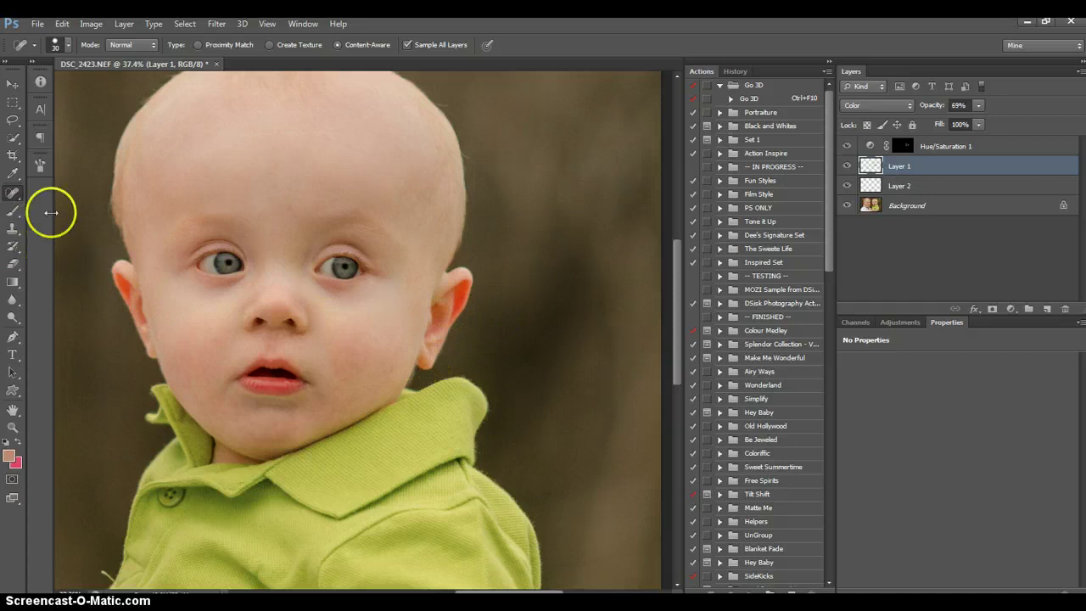
click(13, 211)
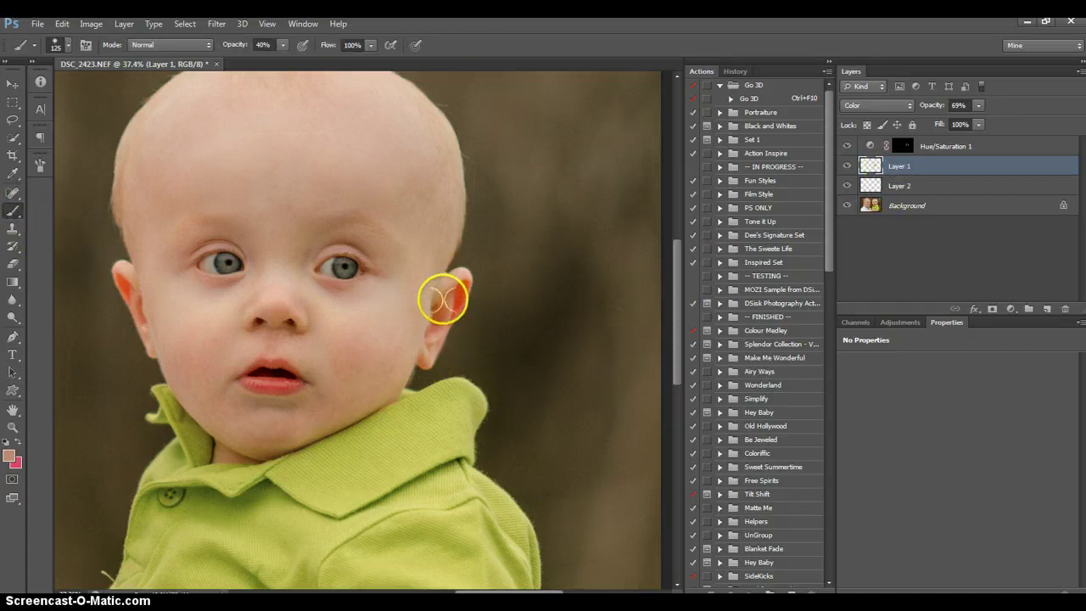
drag(824, 259, 800, 317)
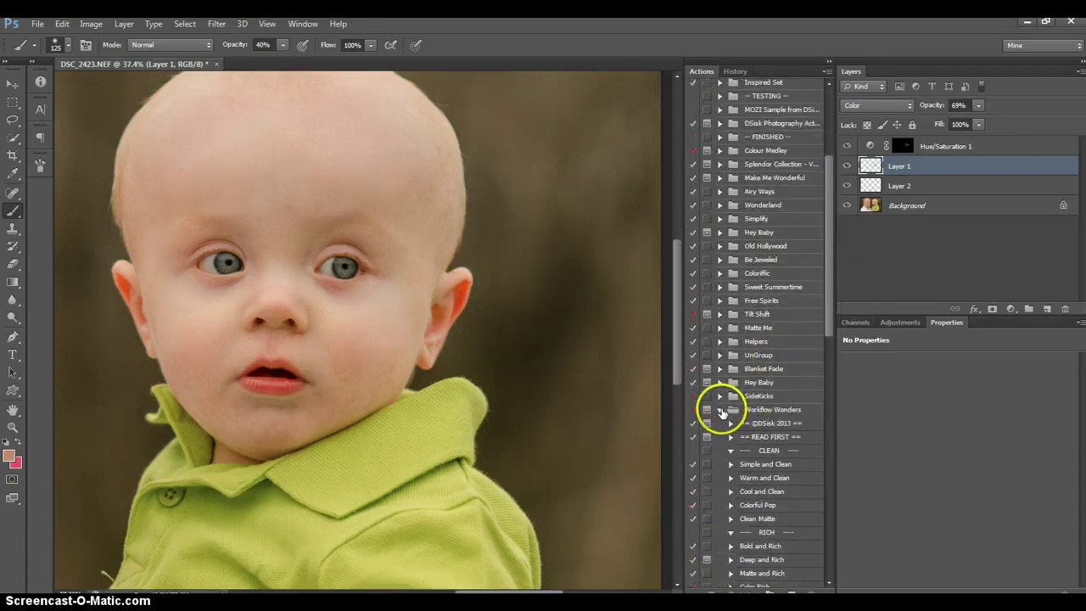
Collapse Workflow Wonders, expand MY WORKFLOW and select the Simple and Clean copy action
click(720, 410)
click(719, 477)
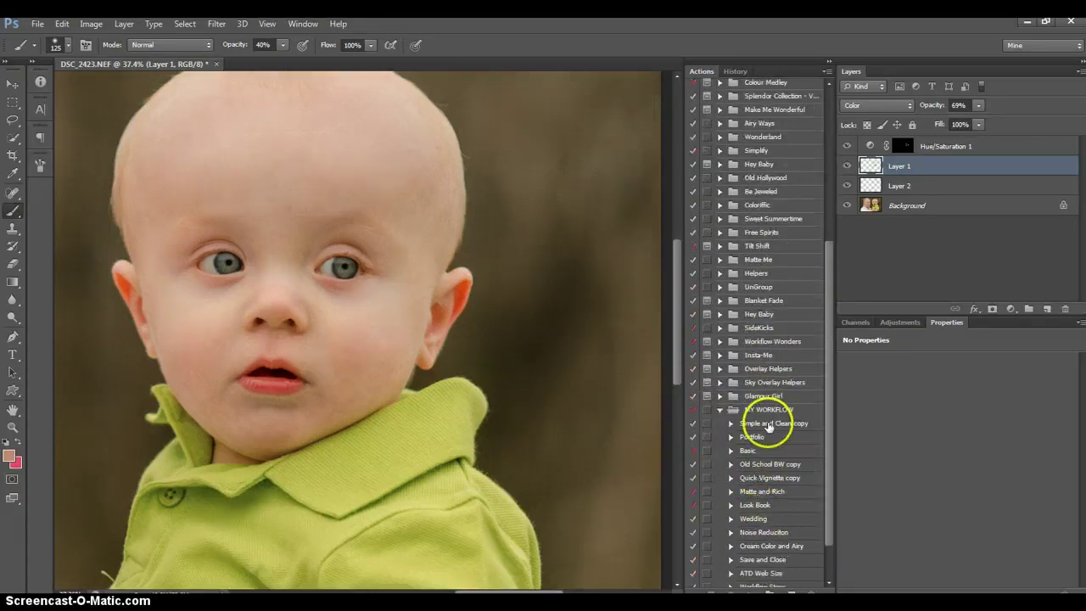
click(767, 424)
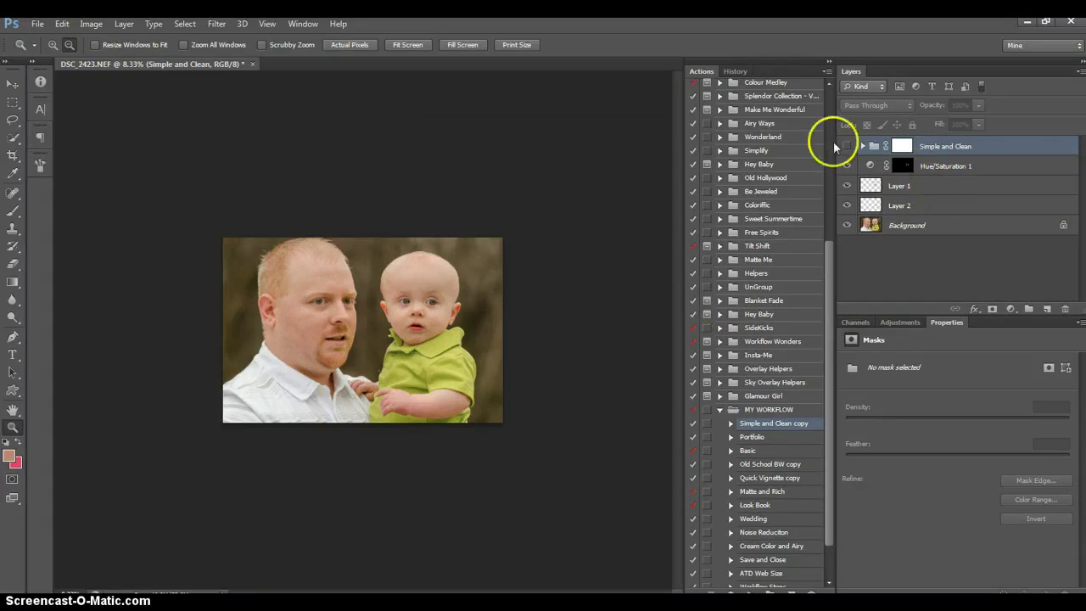
Toggle the Simple and Clean group's visibility and compare it with the Background alone
click(847, 146)
click(846, 146)
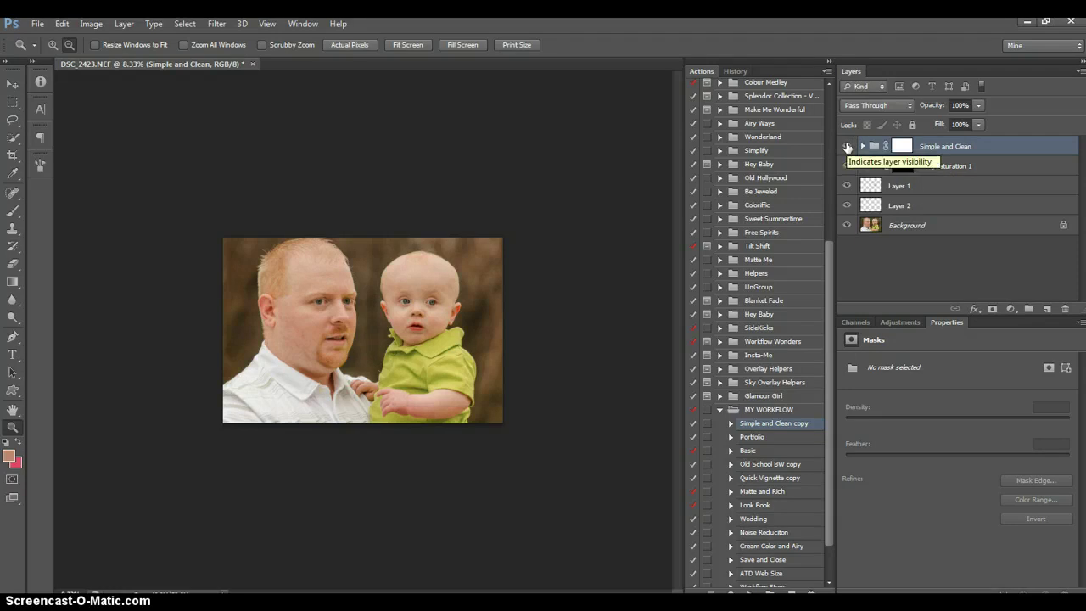
alt+click(847, 226)
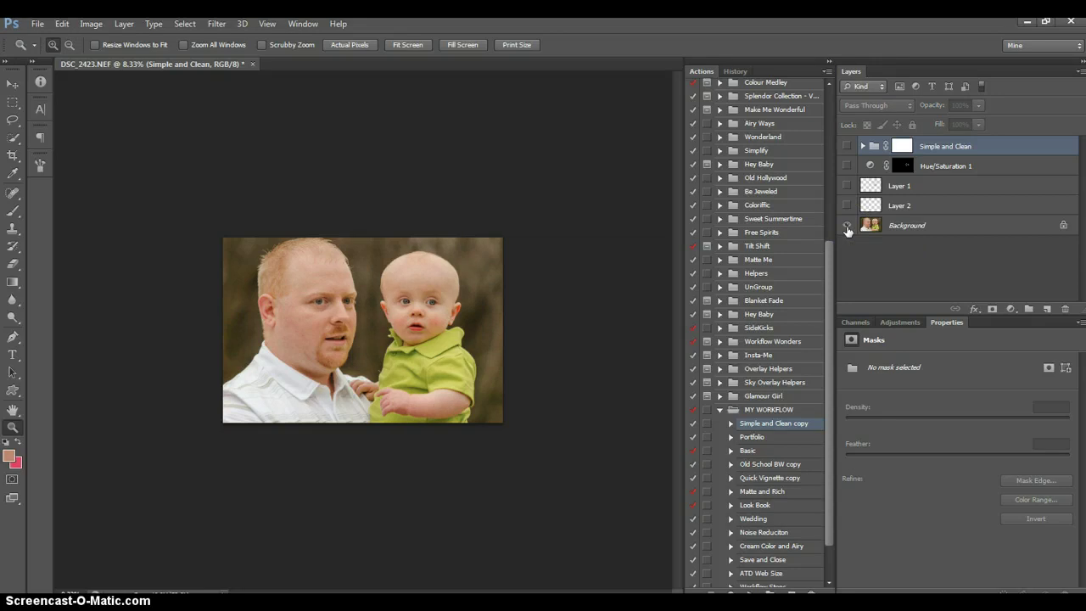
alt+click(847, 226)
key(alt)
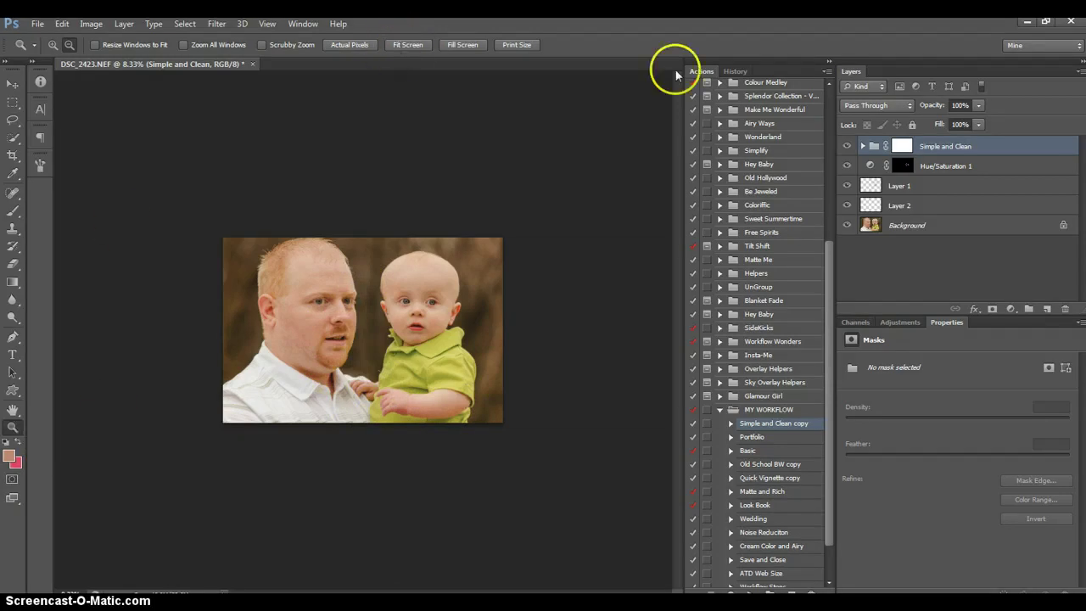
Drag Gradient Map 1 above Levels 1, switch both off, and close the Simple and Clean group
click(861, 146)
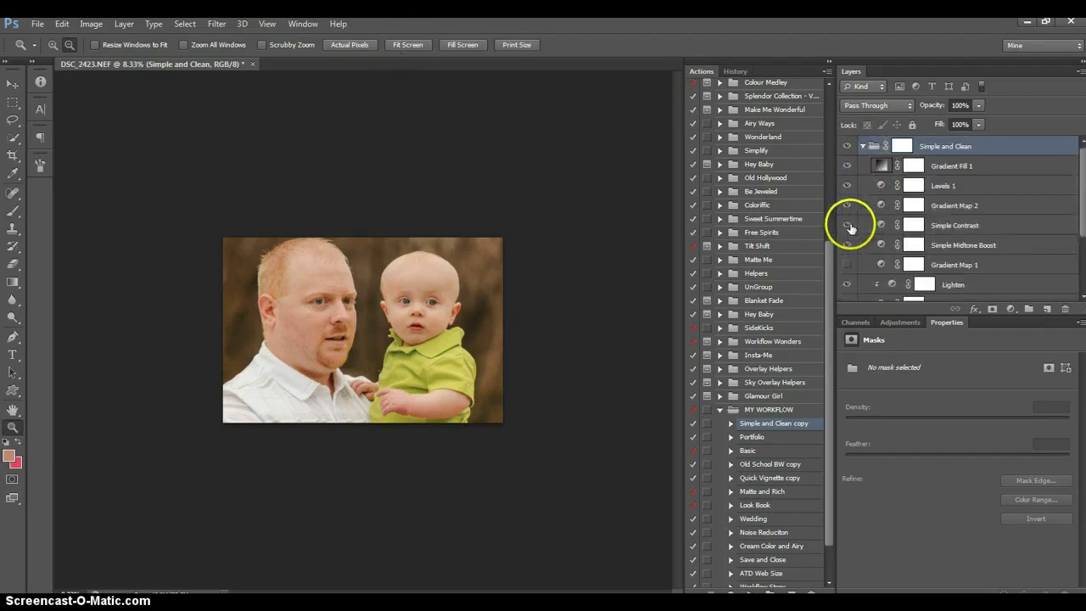
drag(952, 263, 952, 158)
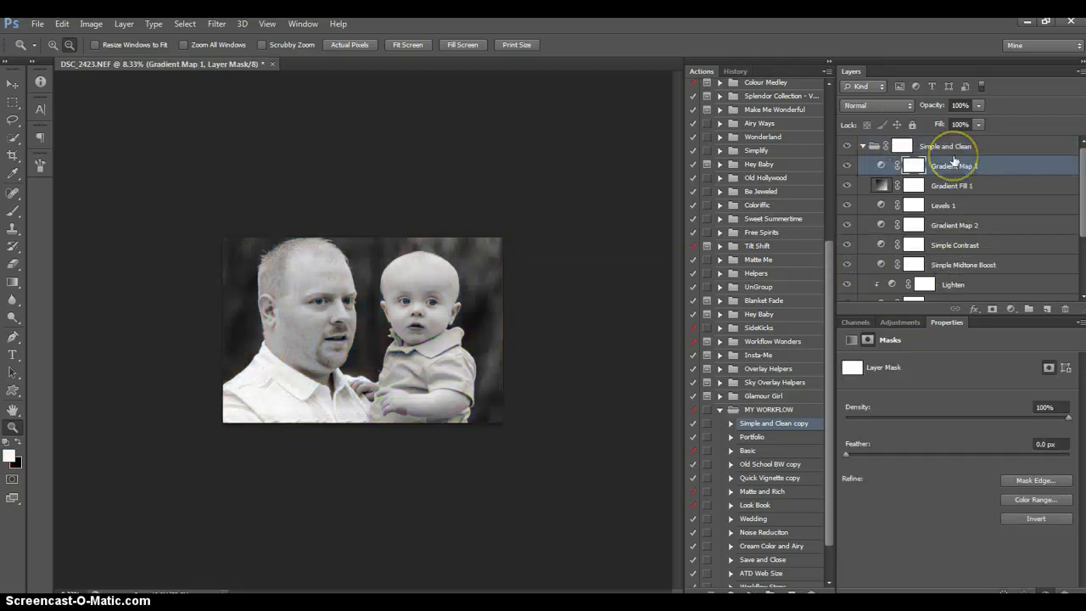
click(845, 205)
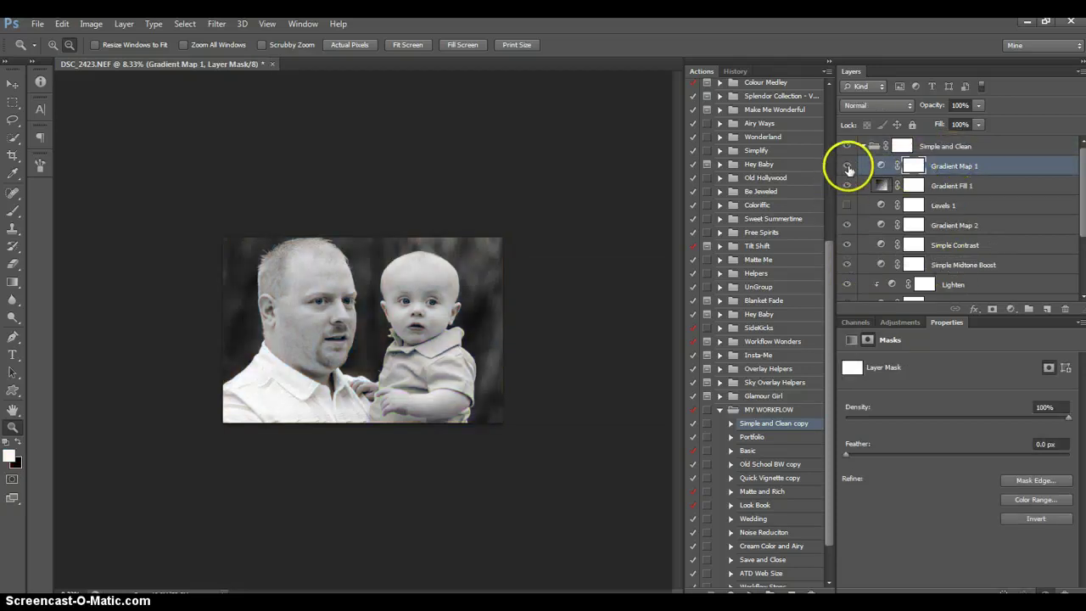
click(846, 166)
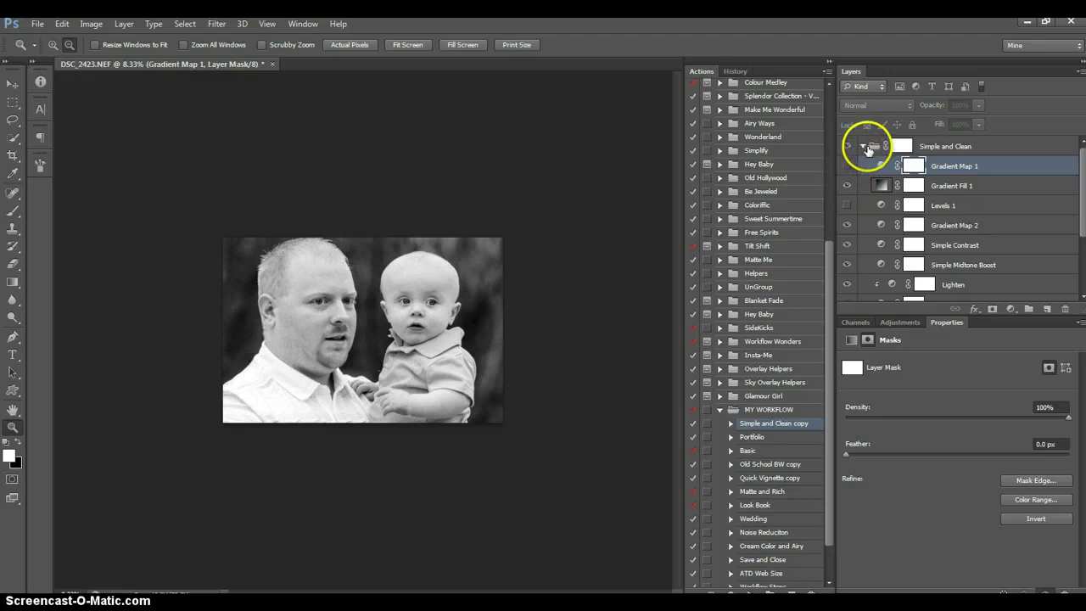
click(856, 147)
click(862, 146)
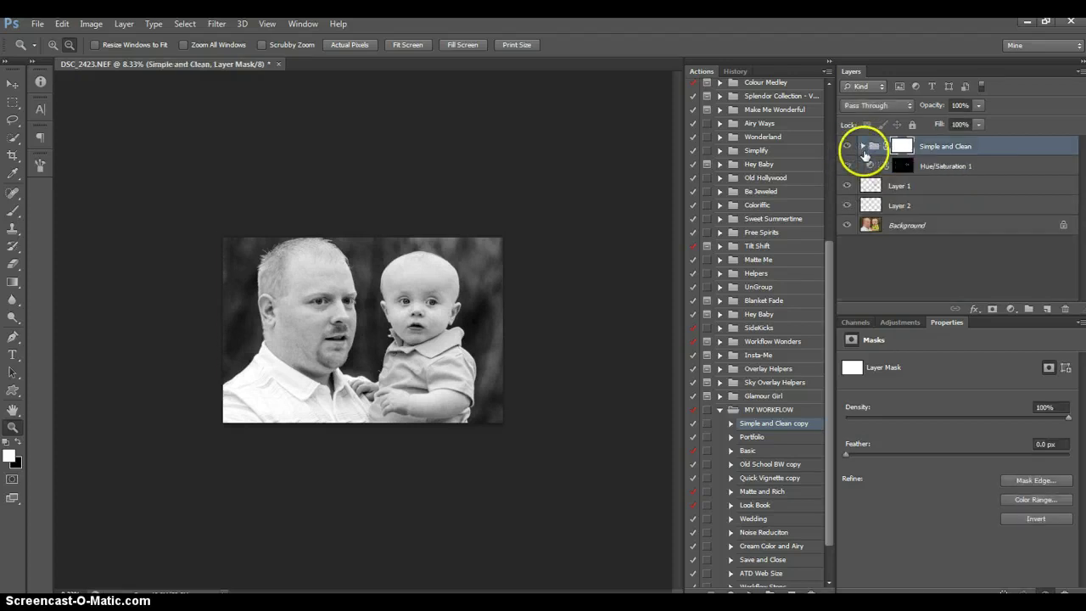
click(847, 145)
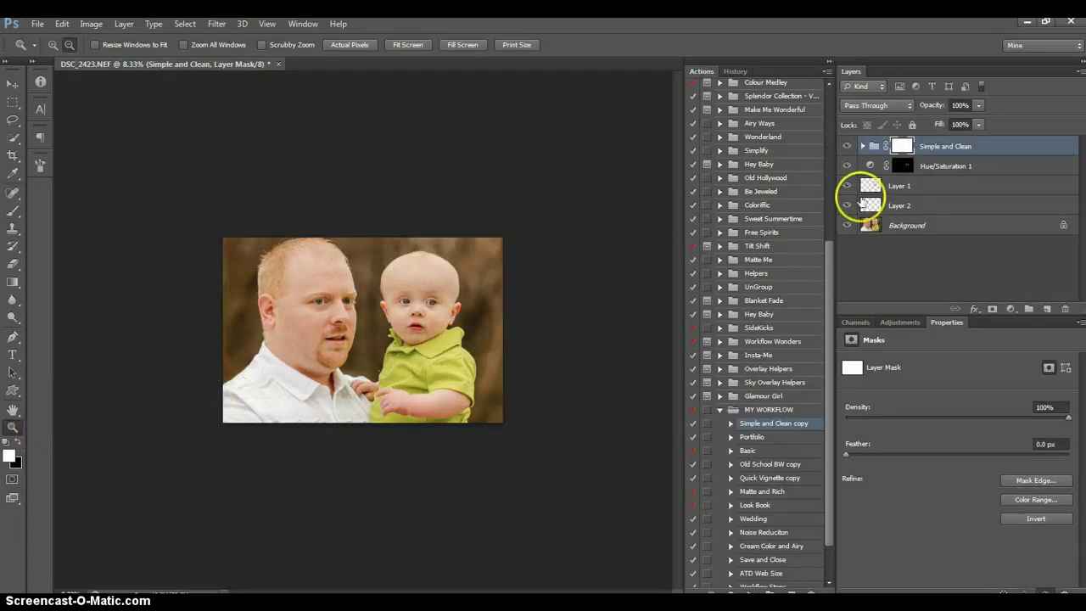